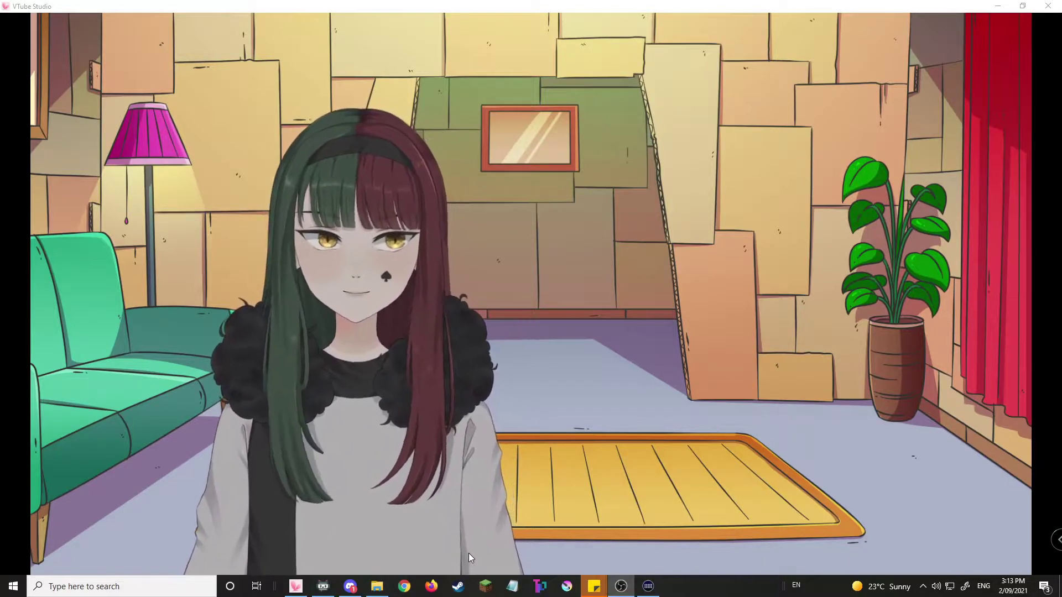
# Open Chrome on Elgato's downloads page and move the window to the right side
pyautogui.click(404, 586)
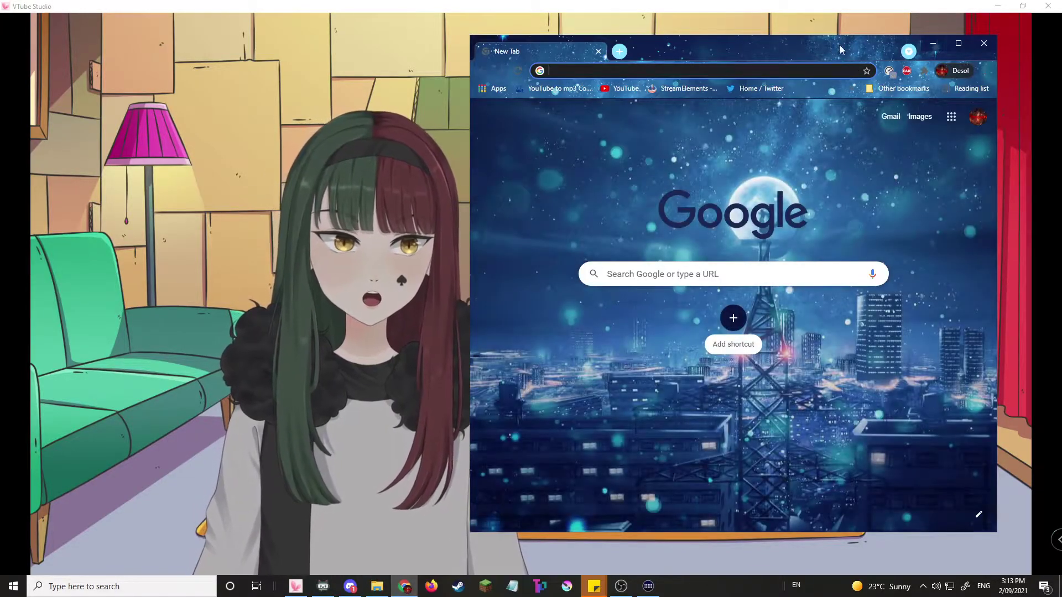
pyautogui.hotkey('alt', 'Tab')
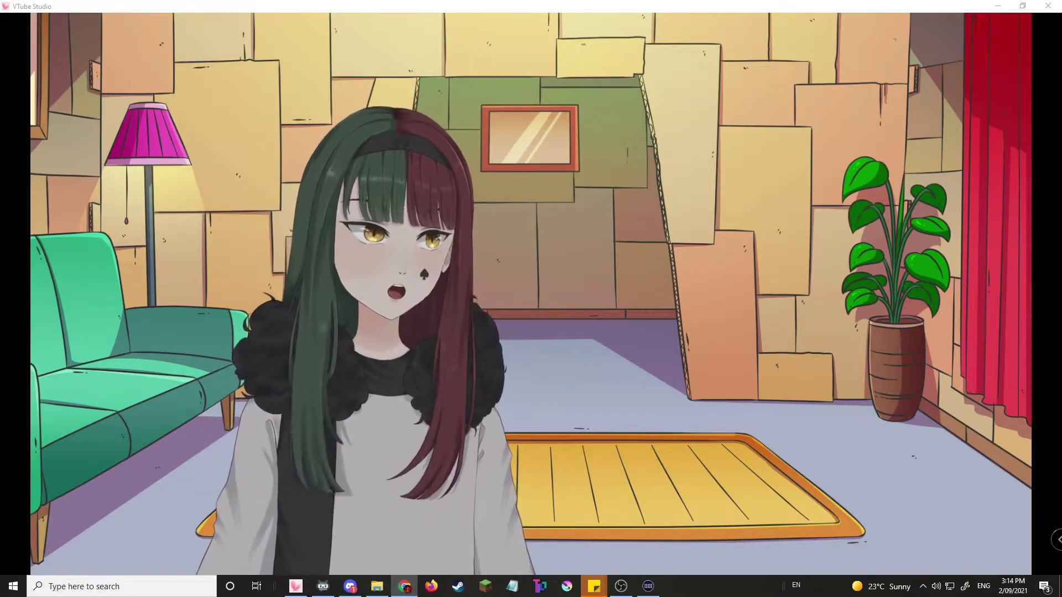
pyautogui.press('Print')
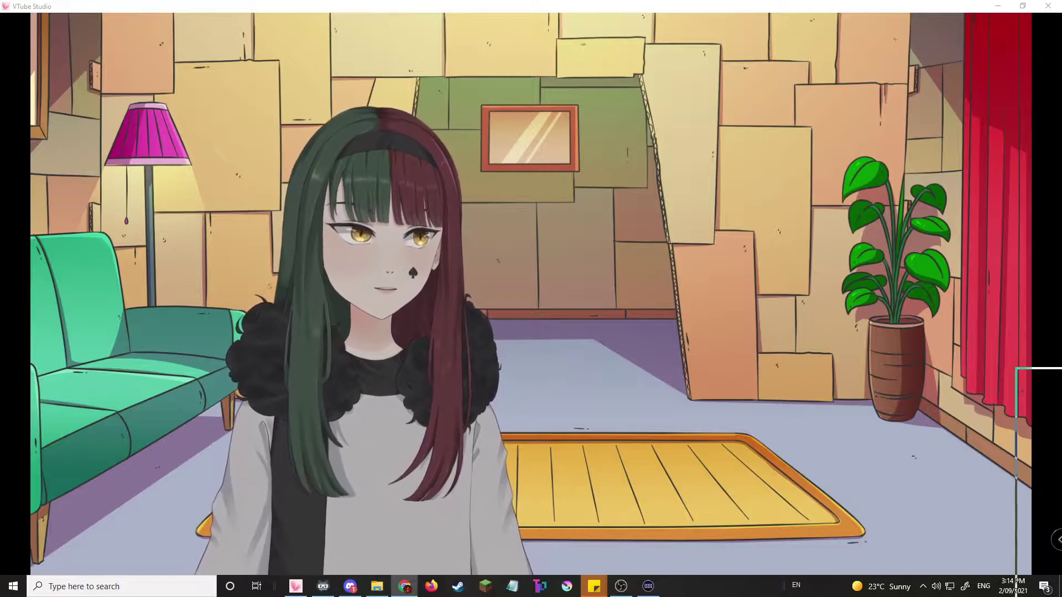
pyautogui.moveTo(705, 69); pyautogui.dragTo(690, 40)
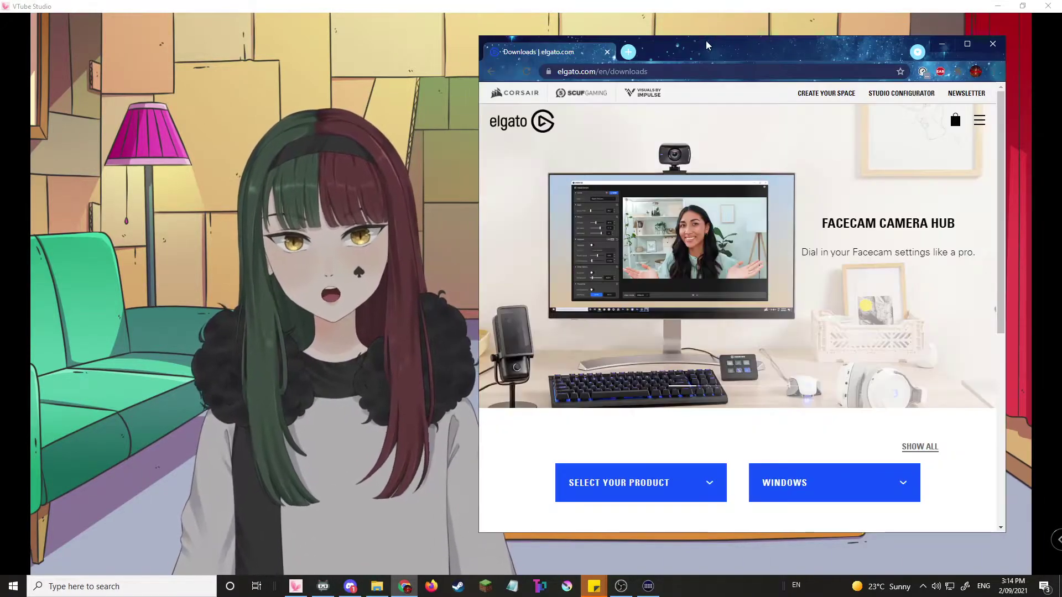
pyautogui.scroll(-5, 664, 218)
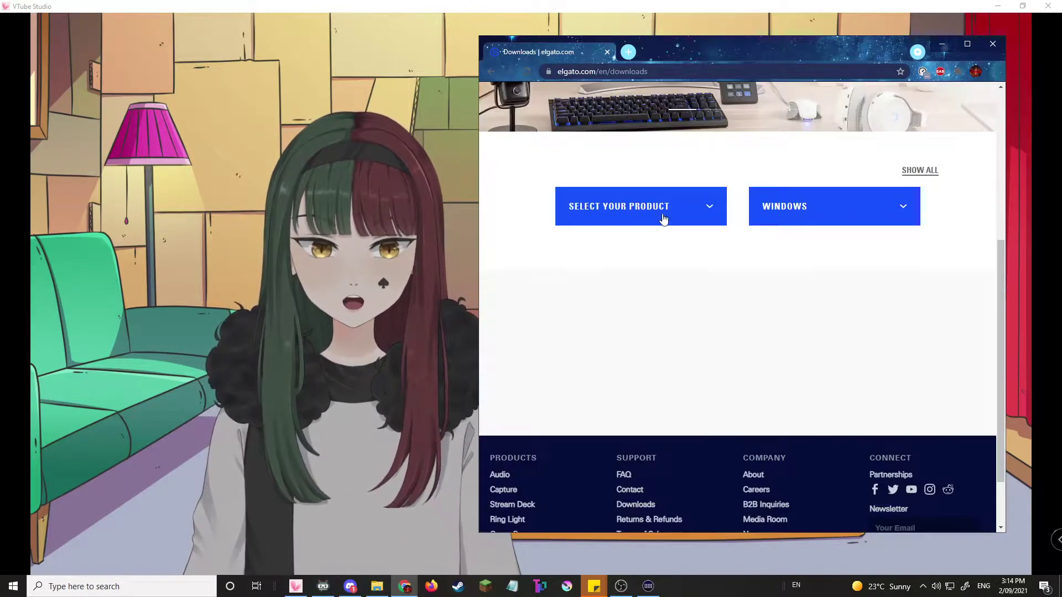
# Filter the downloads to Stream Deck and download the Windows version 5.0.1 software
pyautogui.click(703, 217)
pyautogui.scroll(-4, 647, 310)
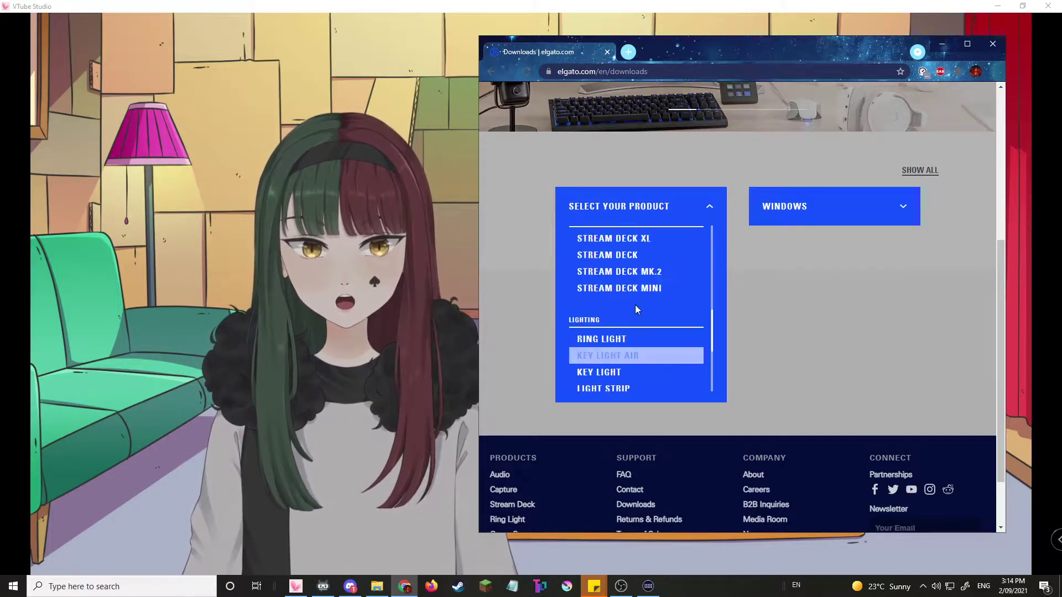
pyautogui.scroll(2, 650, 354)
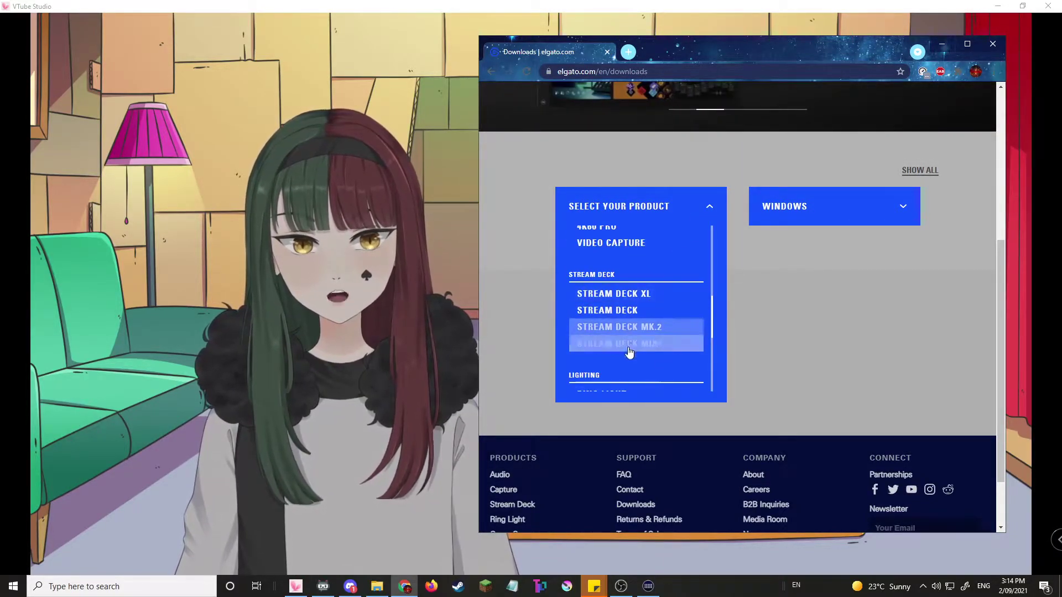
pyautogui.click(633, 311)
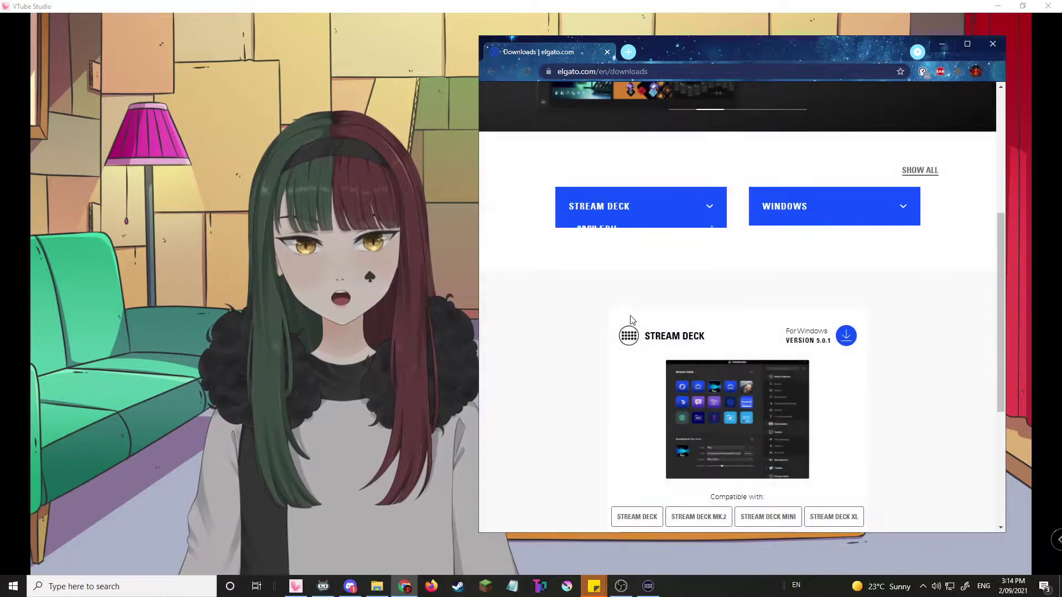
pyautogui.scroll(-2, 688, 364)
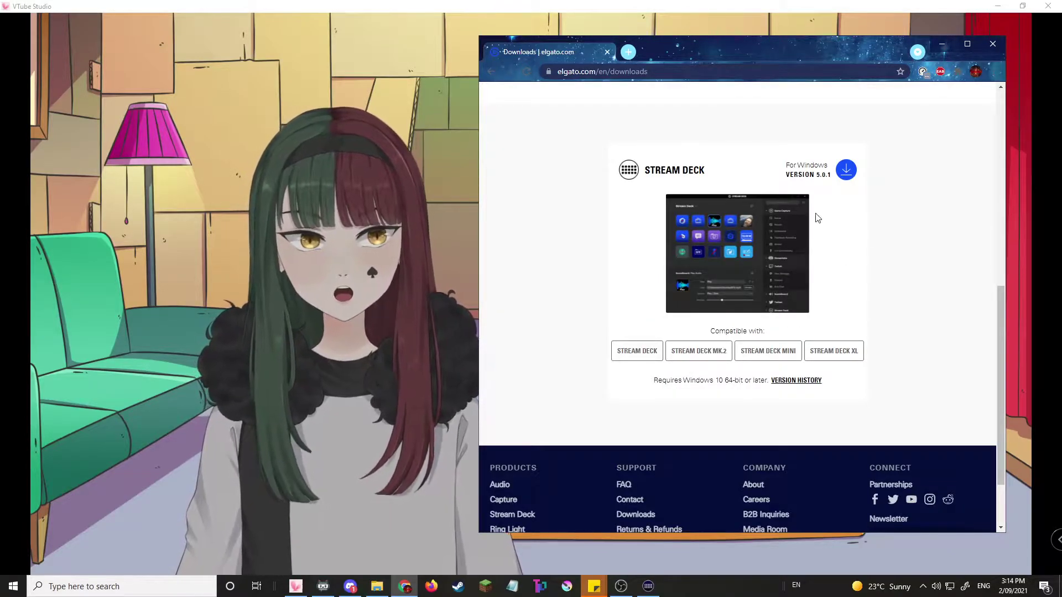
pyautogui.click(846, 170)
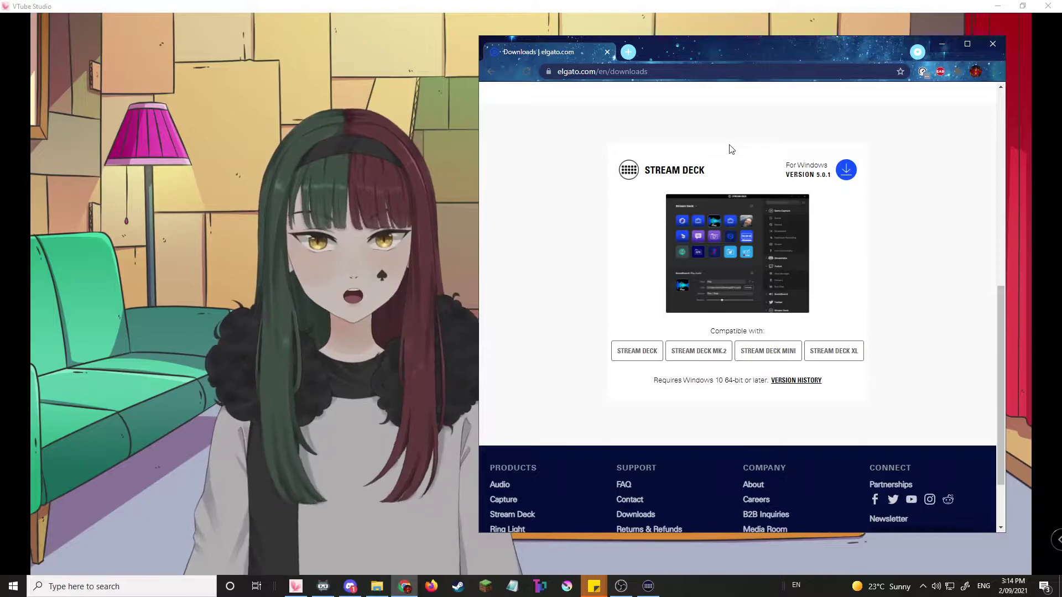
# Close Chrome, bring up Stream Deck, and switch to the Page2 profile
pyautogui.click(990, 47)
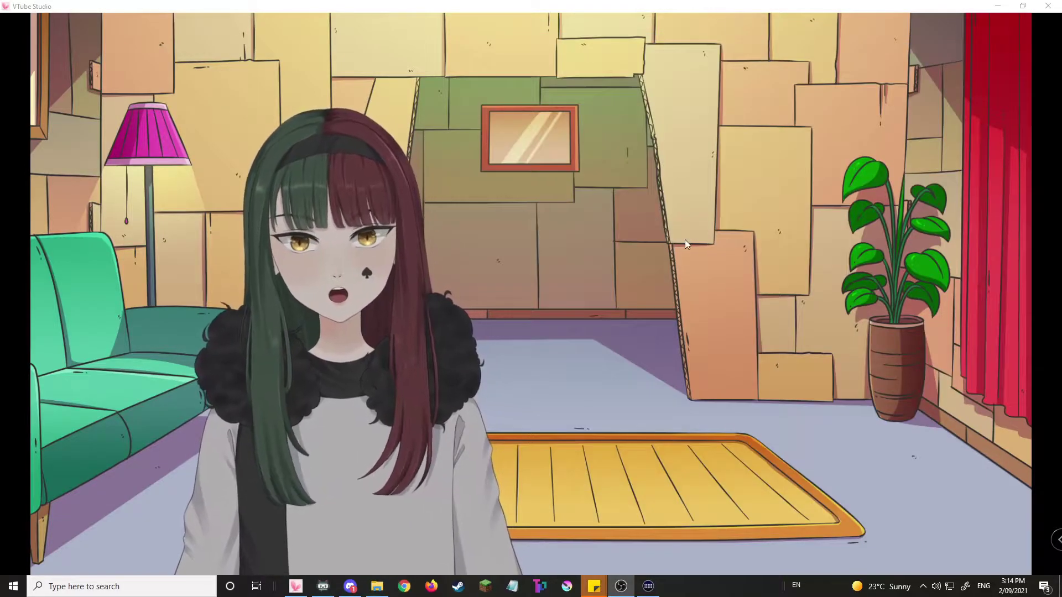
pyautogui.click(648, 586)
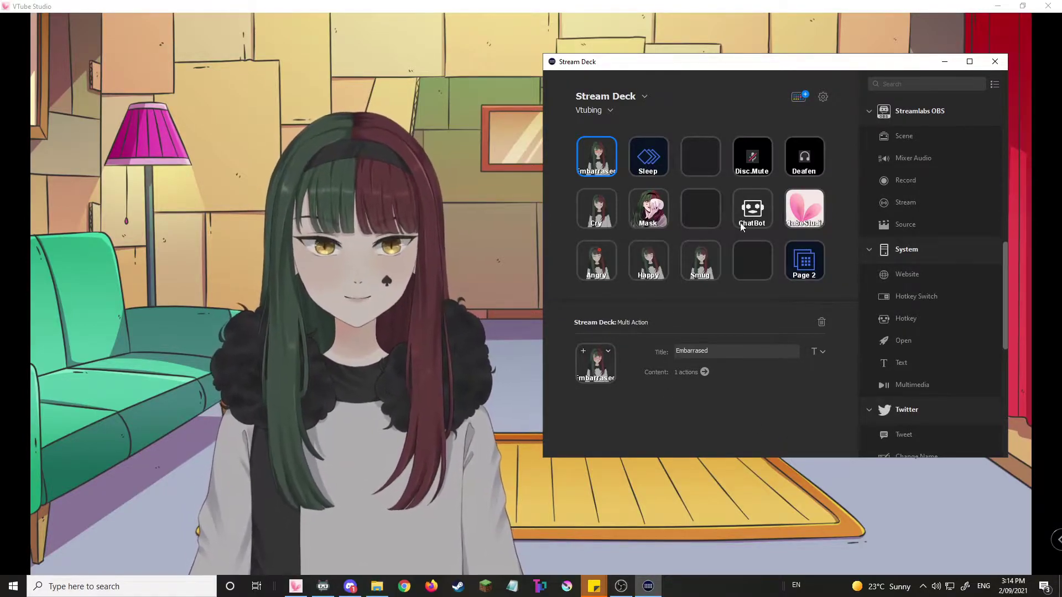
pyautogui.click(586, 110)
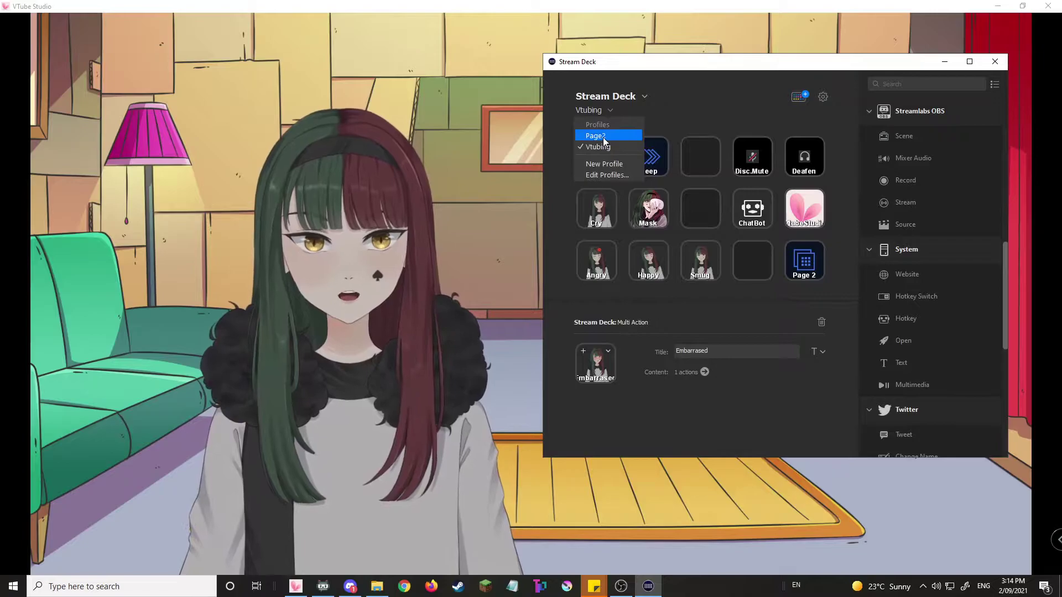
pyautogui.click(604, 136)
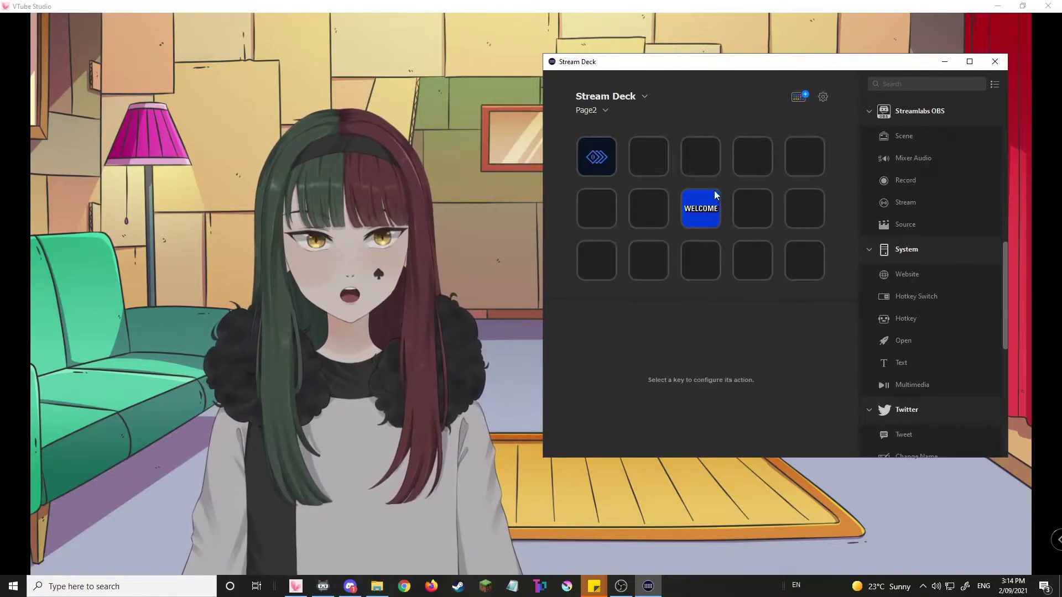
# Delete the Multi Action Switch from Page2's first key, confirming the deletion
pyautogui.click(698, 207)
pyautogui.click(602, 162)
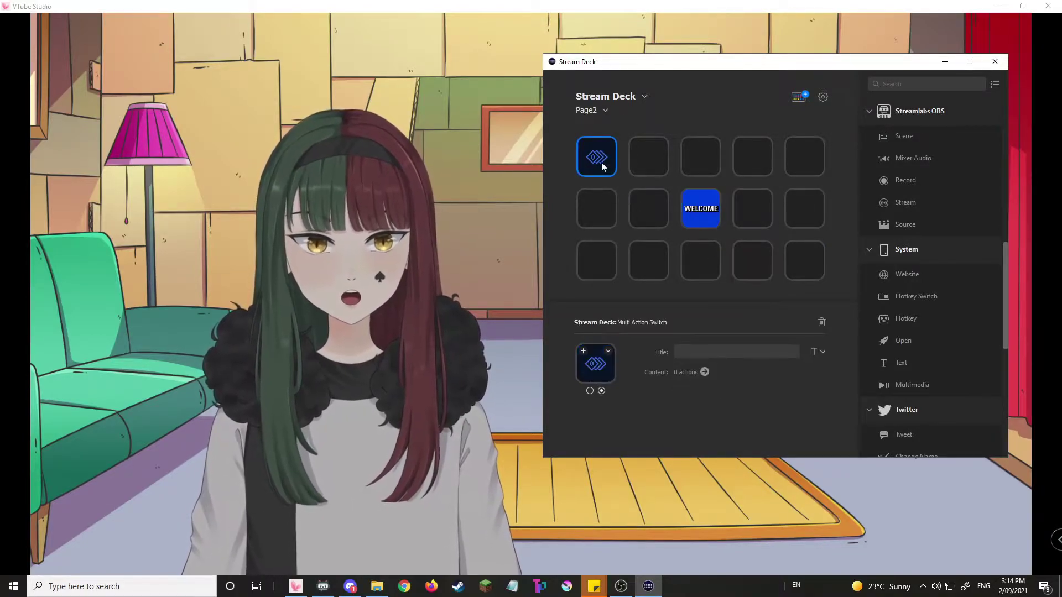
pyautogui.rightClick(602, 160)
pyautogui.click(624, 180)
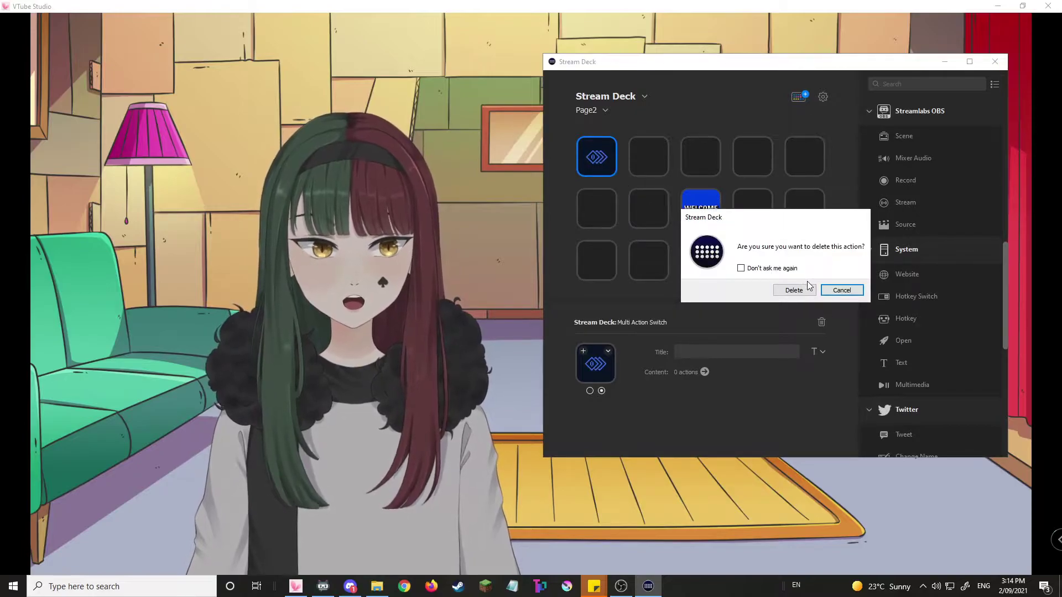
pyautogui.click(807, 288)
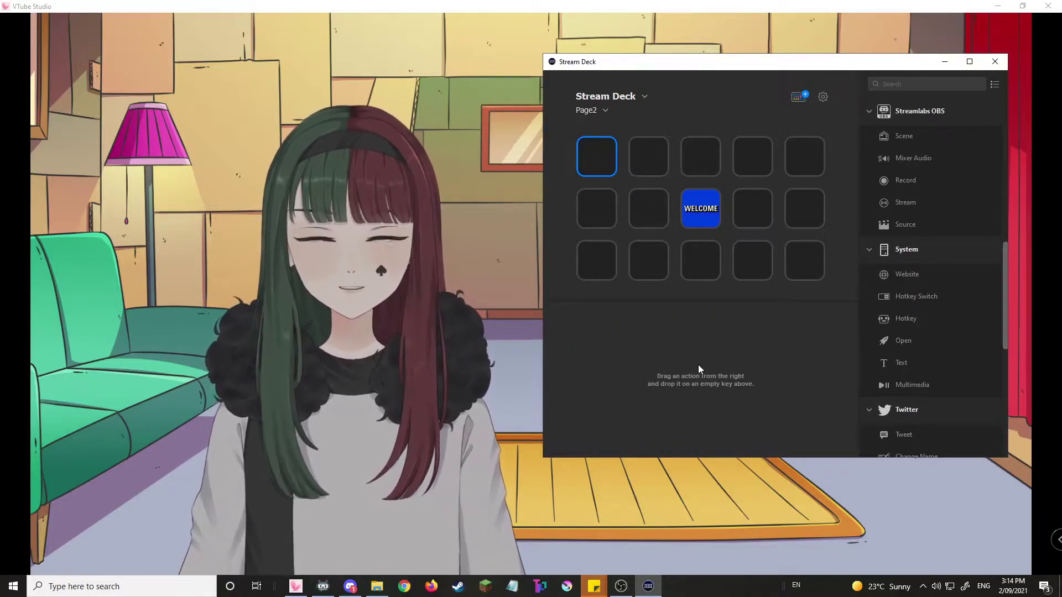
pyautogui.click(696, 221)
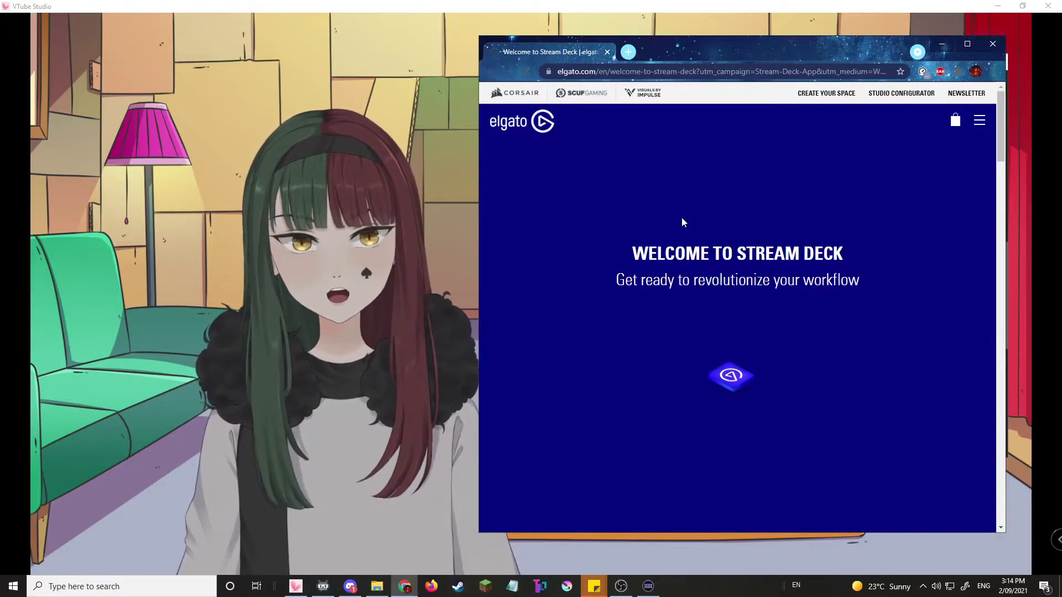
pyautogui.scroll(-8, 752, 320)
pyautogui.scroll(-15, 752, 320)
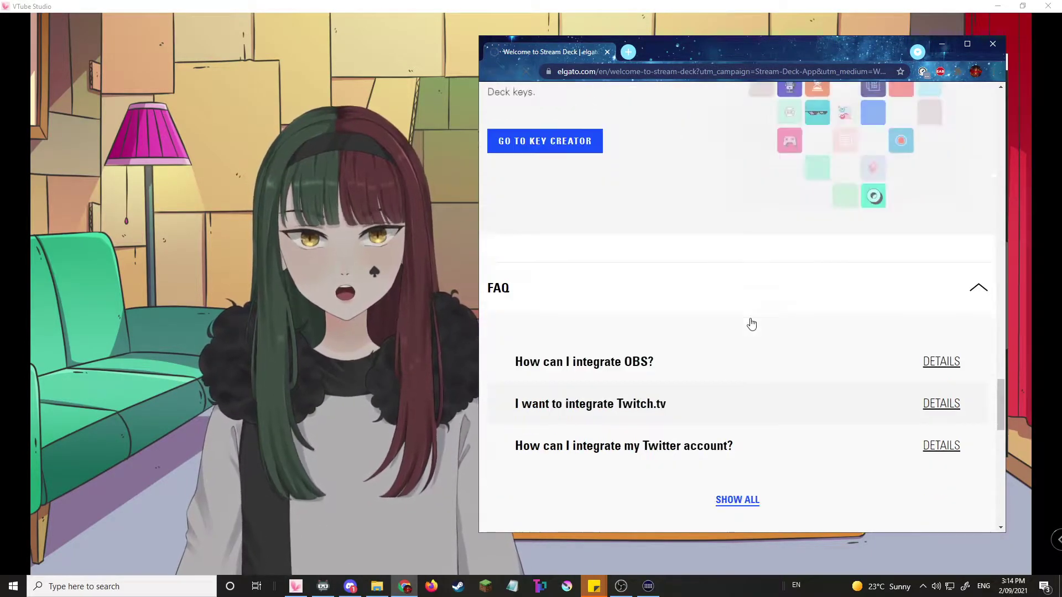
pyautogui.scroll(3, 671, 266)
pyautogui.scroll(-6, 675, 292)
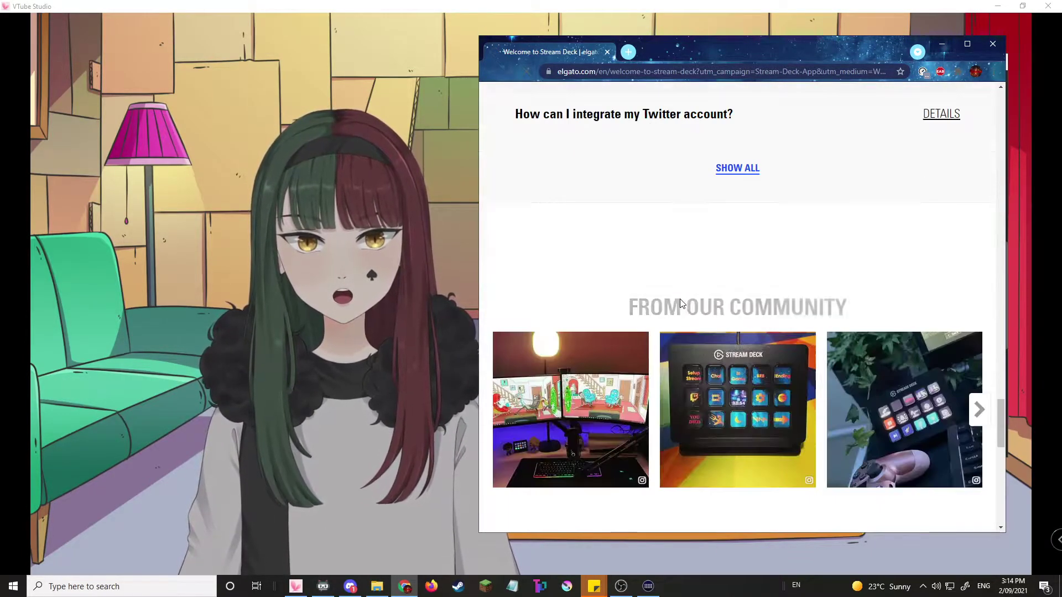
pyautogui.scroll(9, 675, 304)
pyautogui.scroll(12, 686, 309)
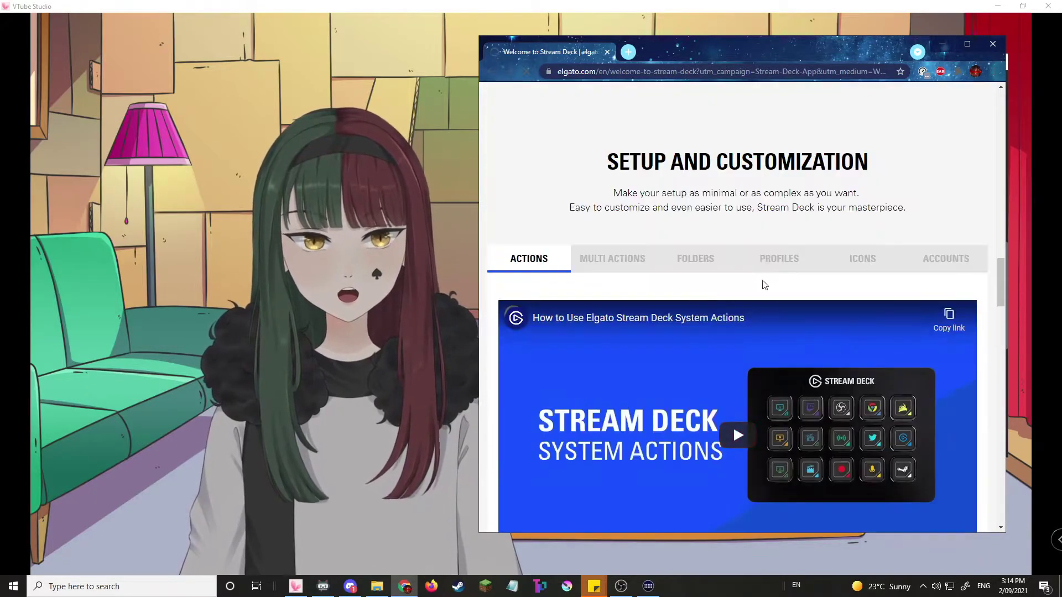
pyautogui.scroll(6, 794, 227)
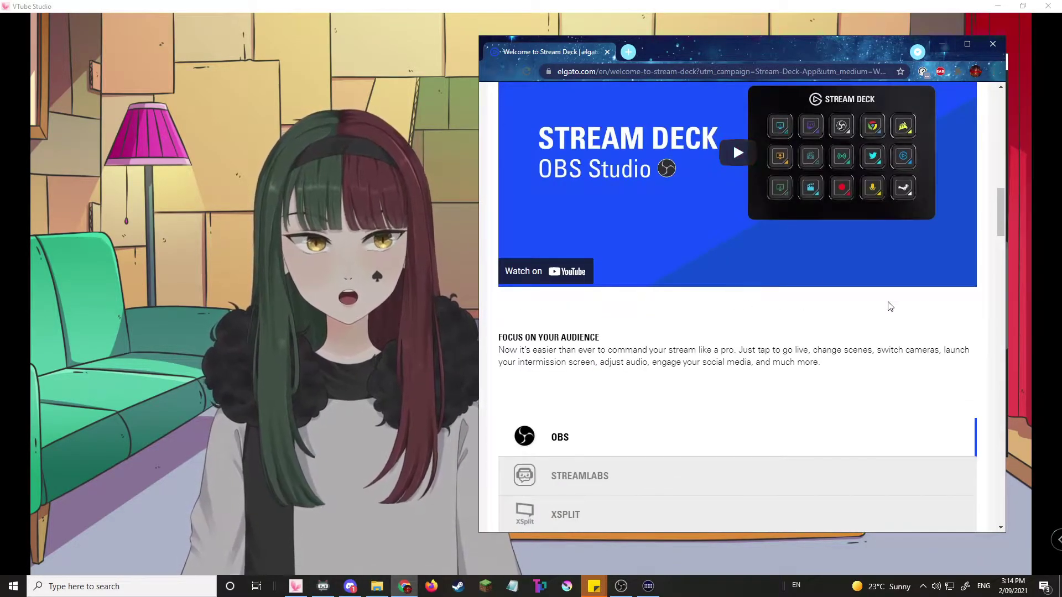
# Close the Elgato welcome page, delete the WELCOME key's action, and select the first empty key
pyautogui.click(994, 45)
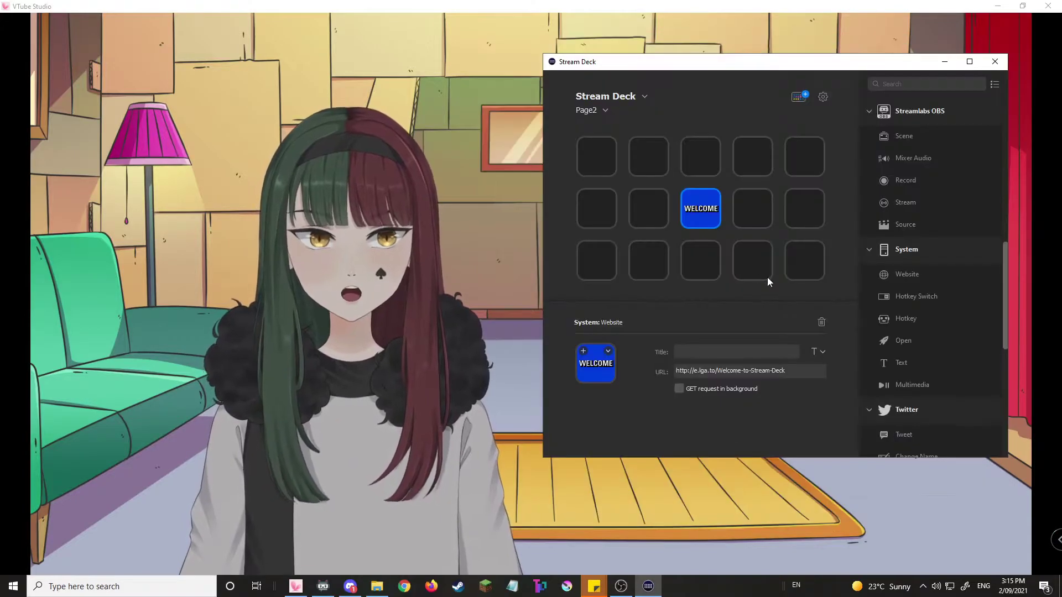
pyautogui.press('Delete')
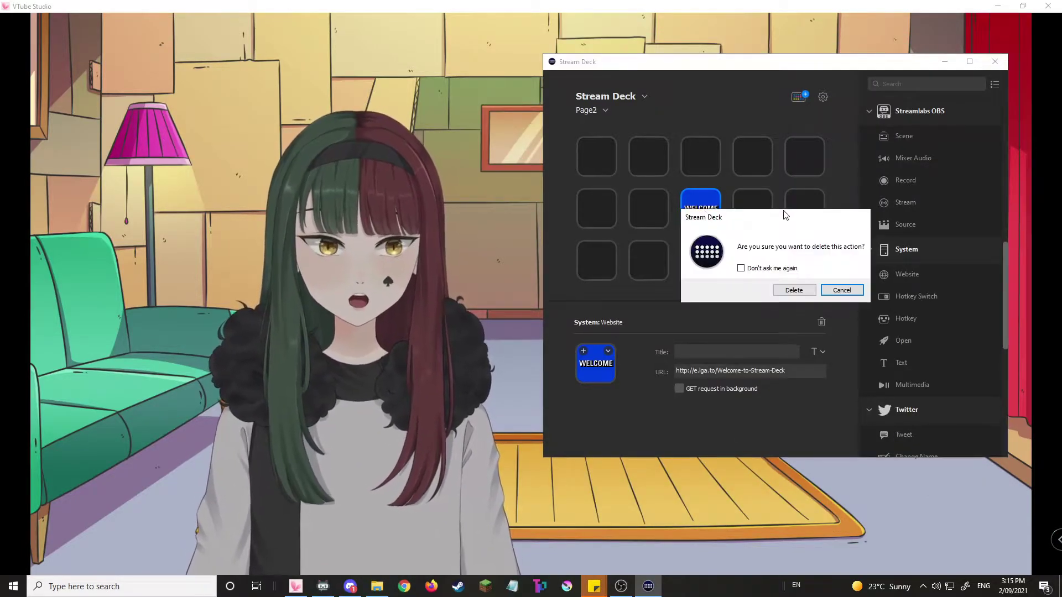
pyautogui.click(795, 289)
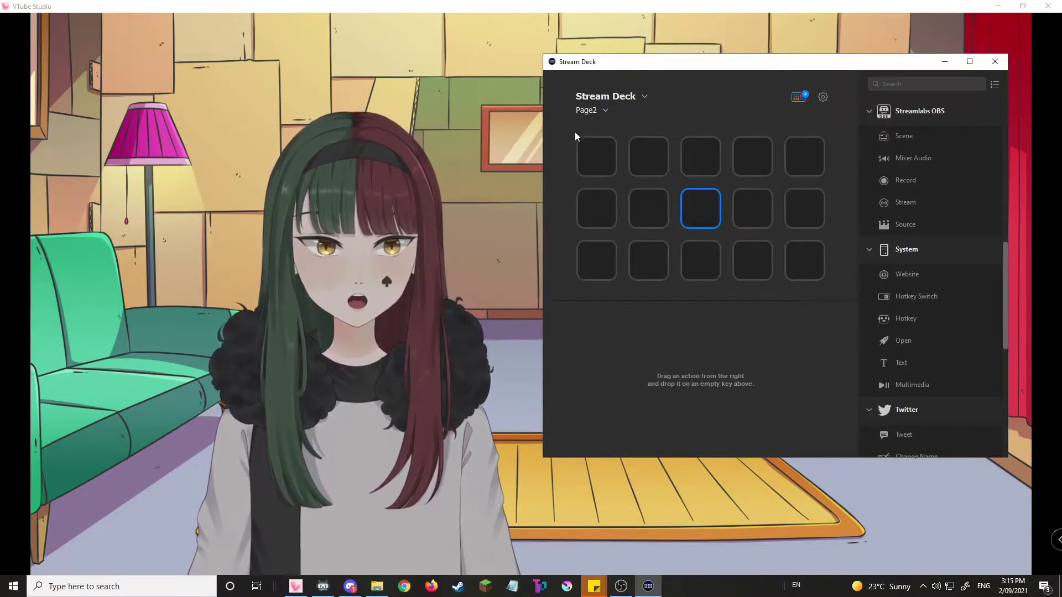
pyautogui.click(596, 154)
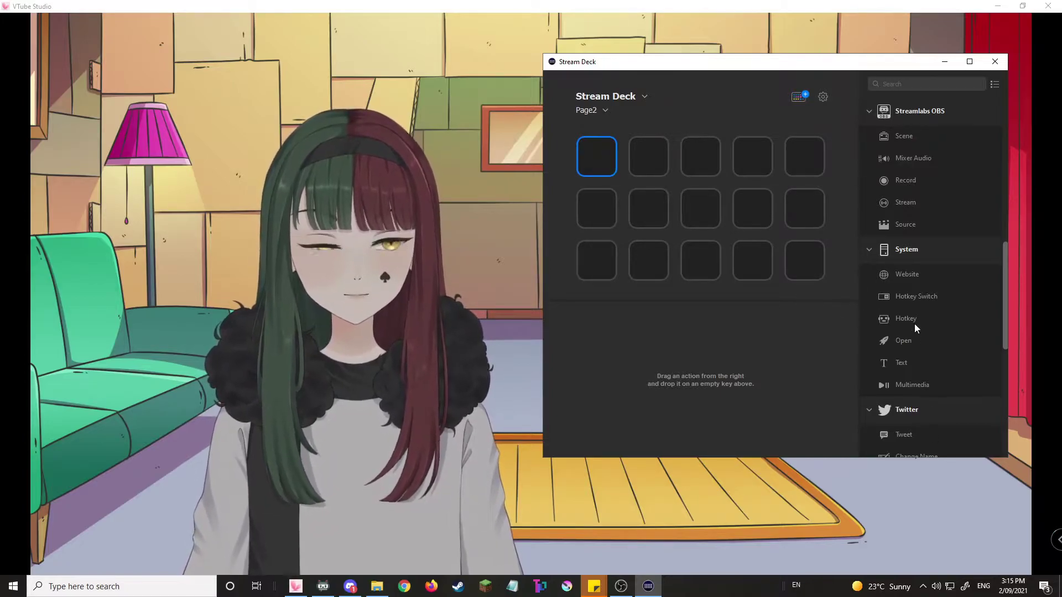
# Place a Multi Action from the actions list onto the first empty key
pyautogui.scroll(-1, 922, 367)
pyautogui.scroll(4, 922, 373)
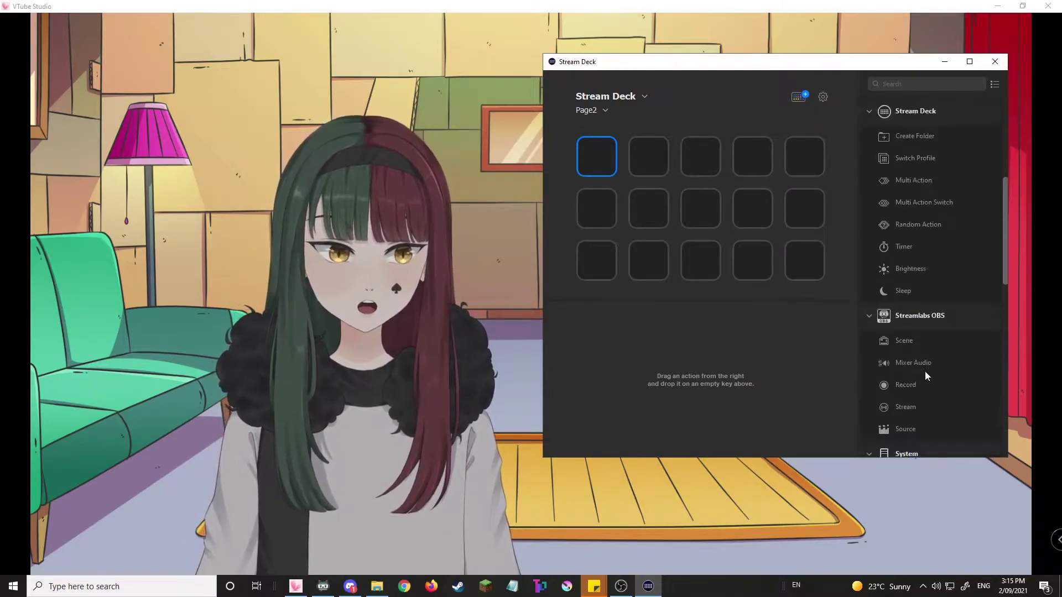
pyautogui.scroll(5, 923, 370)
pyautogui.scroll(-1, 924, 374)
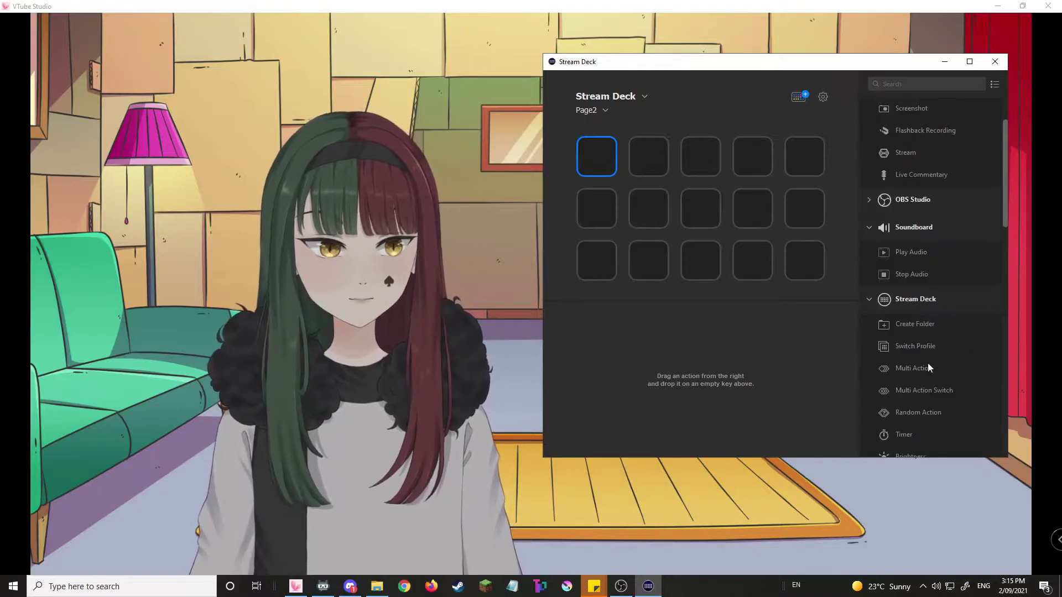
pyautogui.scroll(-2, 910, 302)
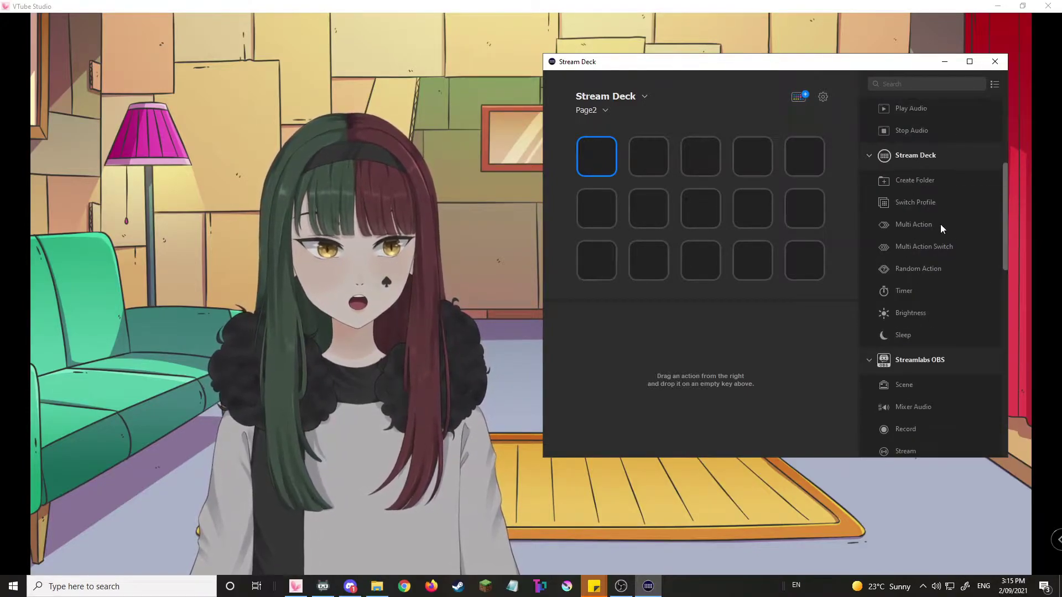
pyautogui.moveTo(940, 224); pyautogui.dragTo(595, 148)
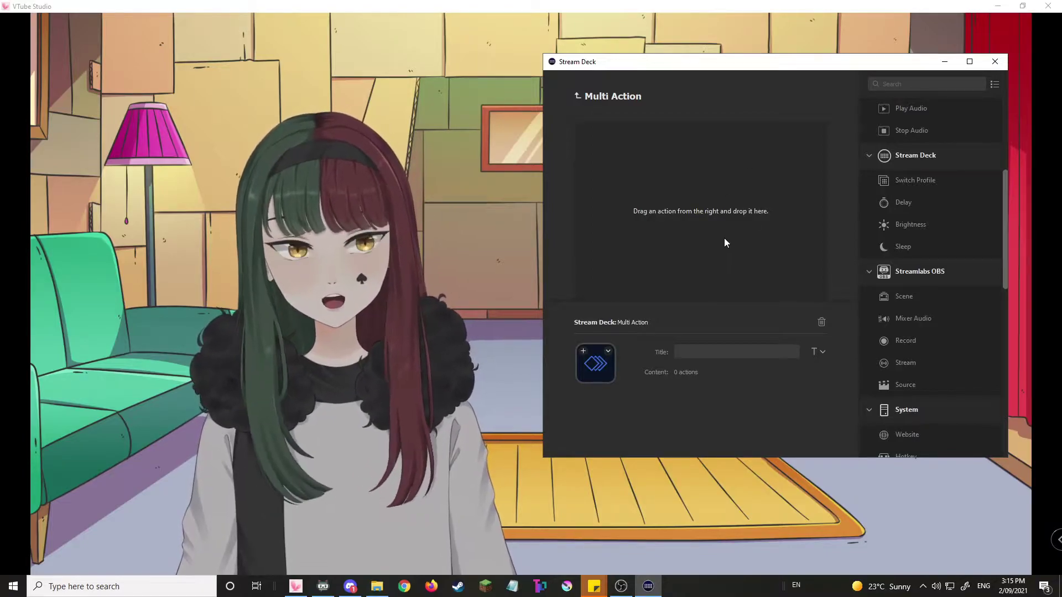
pyautogui.scroll(-4, 945, 272)
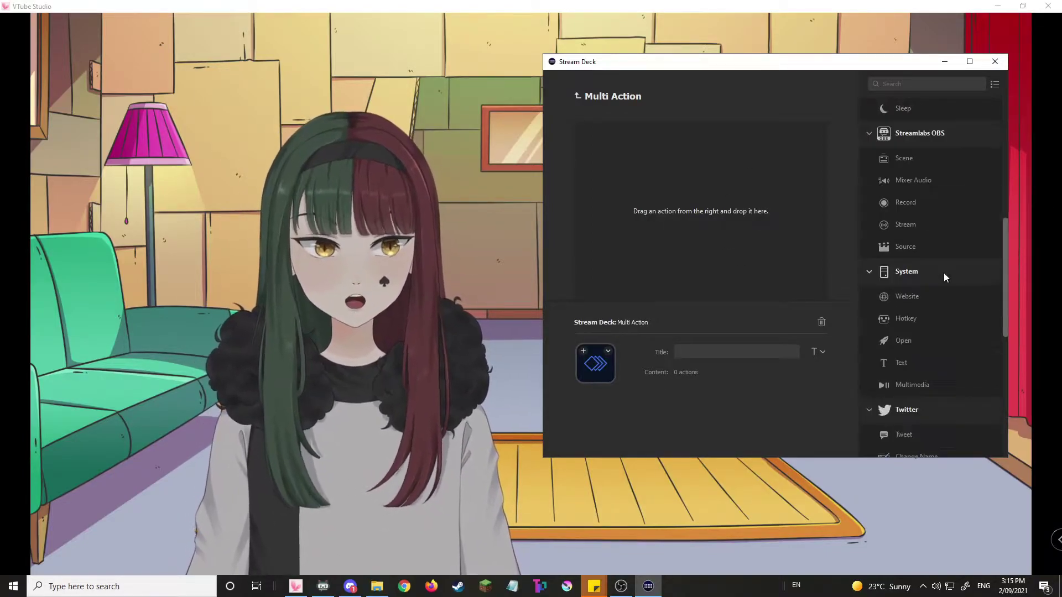
pyautogui.scroll(-2, 957, 271)
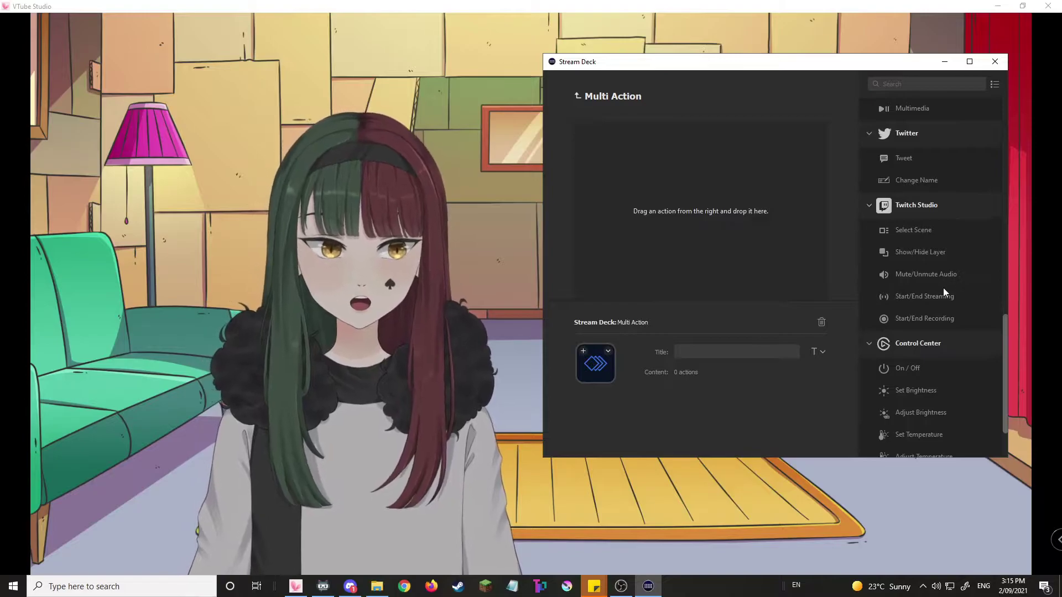
pyautogui.scroll(-1, 953, 370)
pyautogui.scroll(2, 916, 362)
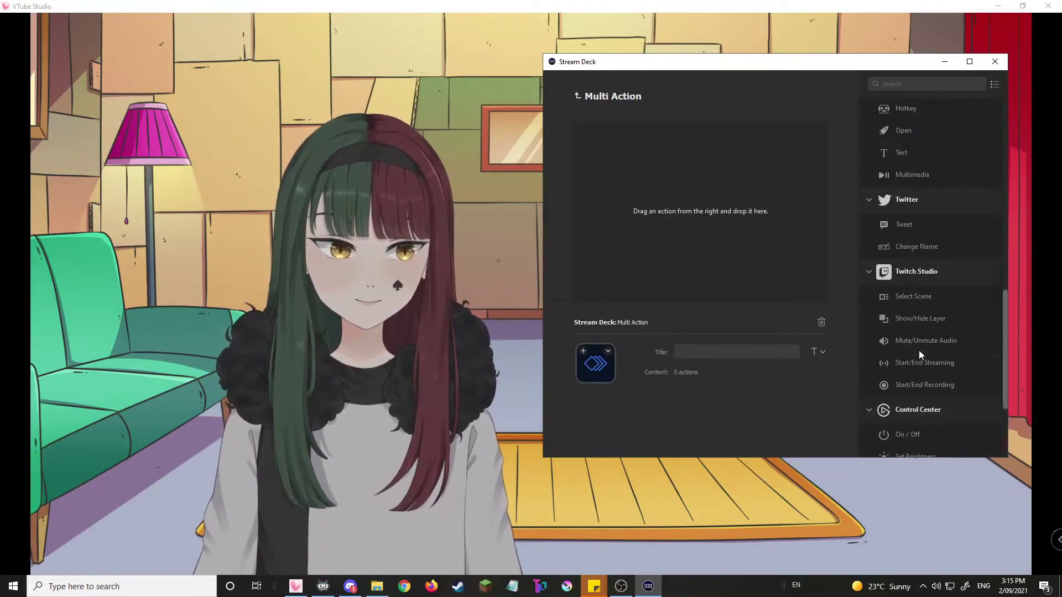
pyautogui.scroll(1, 919, 348)
# Add a System Hotkey step to the Multi Action and enable Differentiate left/right modifiers
pyautogui.moveTo(918, 181); pyautogui.dragTo(657, 155)
pyautogui.click(738, 372)
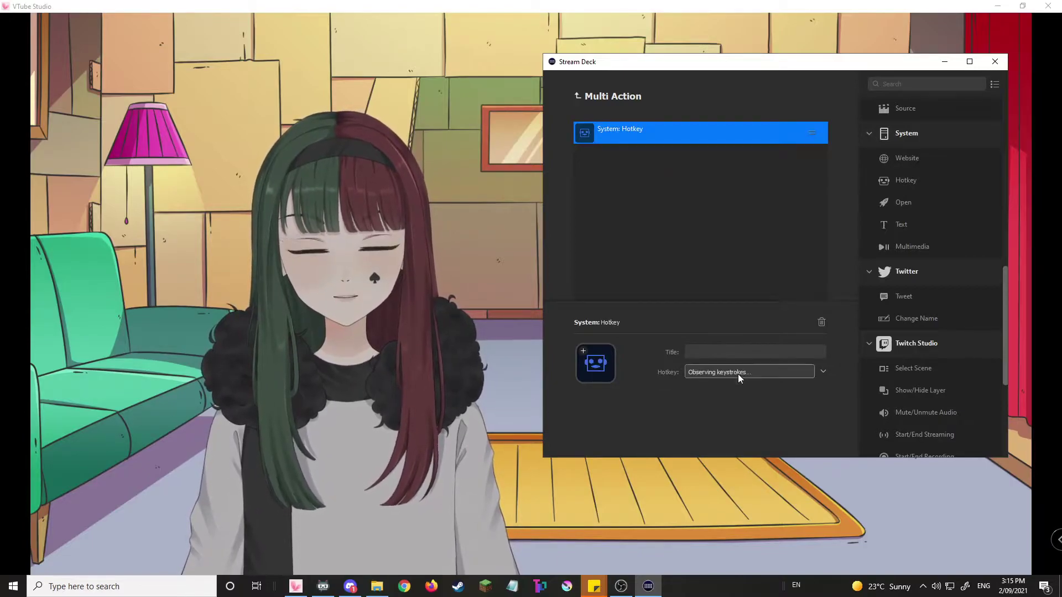
pyautogui.click(822, 370)
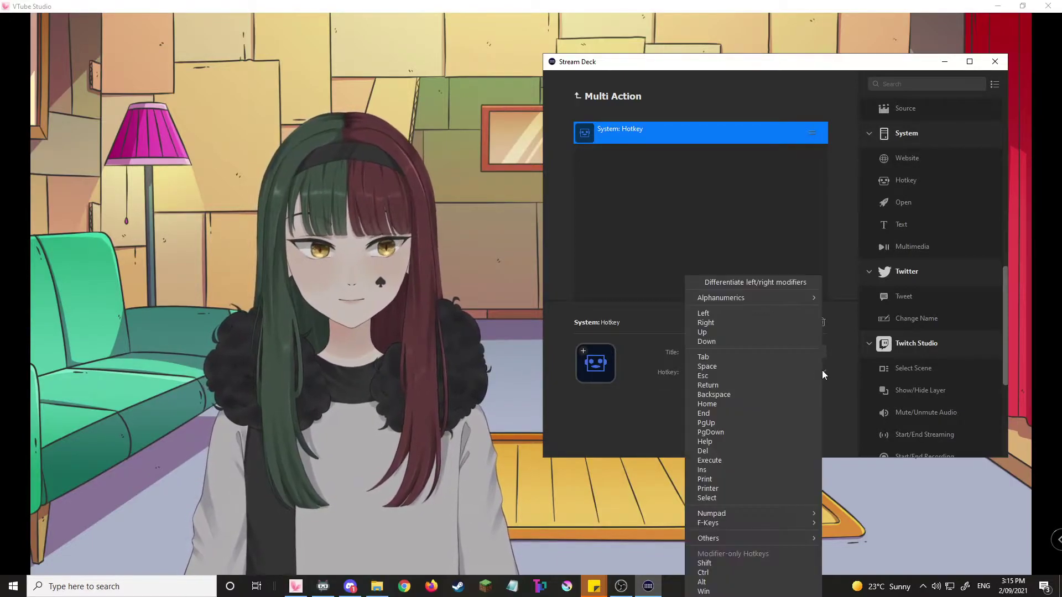
pyautogui.click(785, 284)
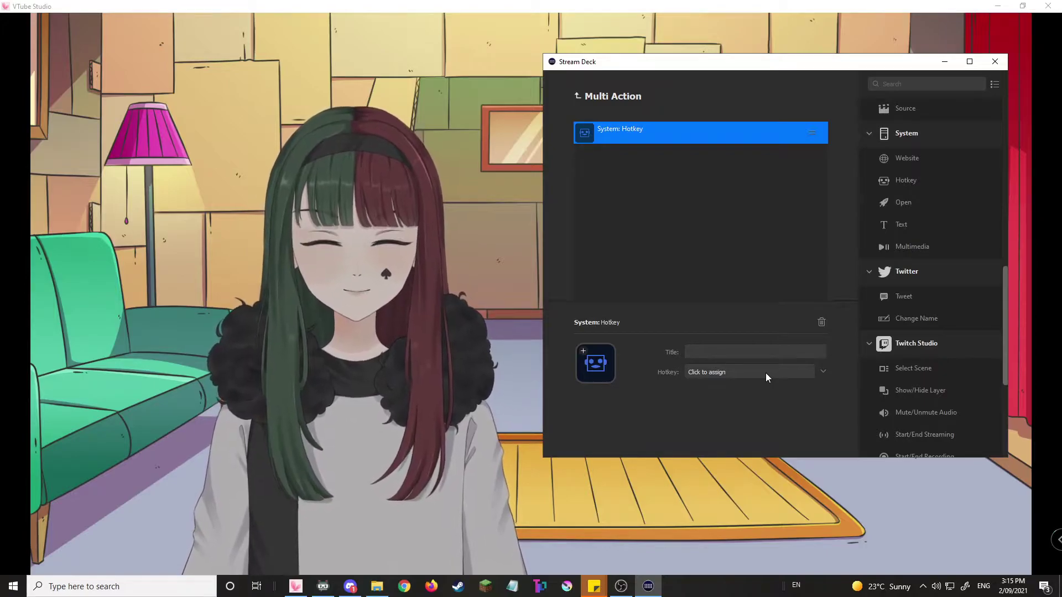
# Record R-Ctrl+Numpad 5 as the hotkey, then bring VTube Studio to the front
pyautogui.click(765, 373)
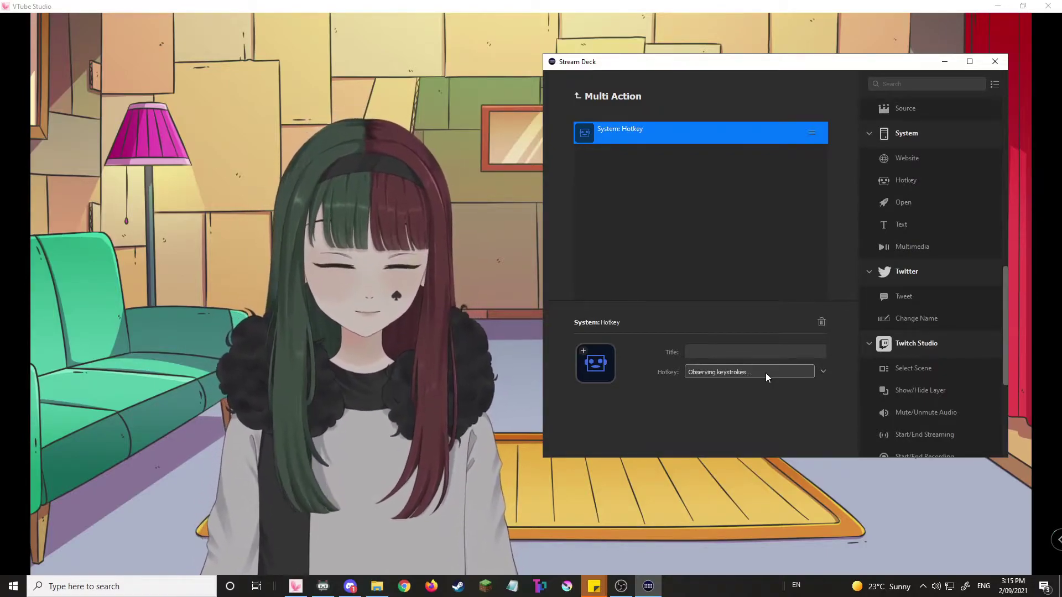
pyautogui.press('Control_R')
pyautogui.press('Control_R+KP_5')
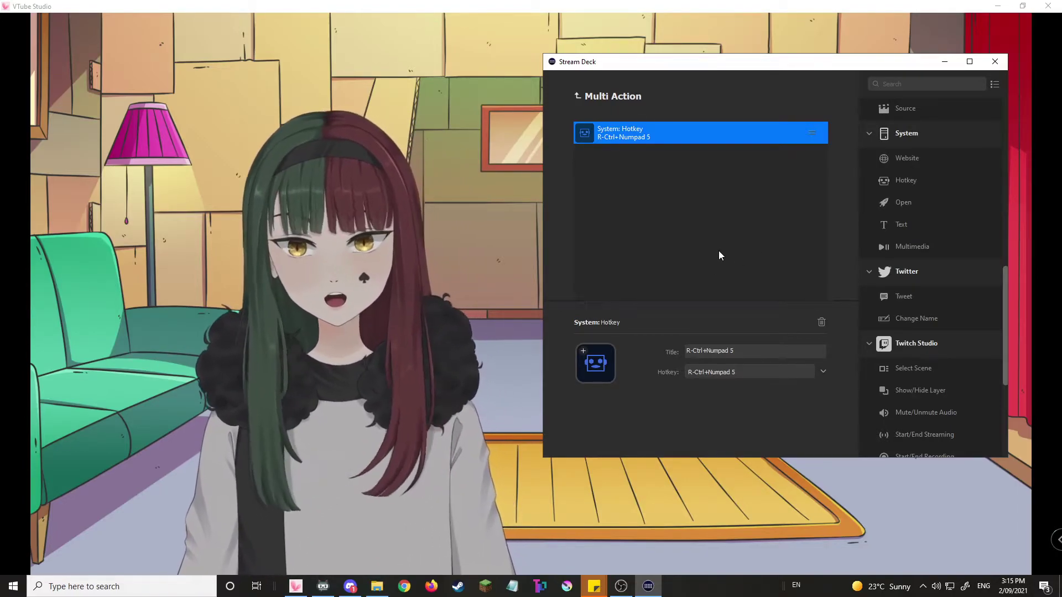
pyautogui.doubleClick(458, 151)
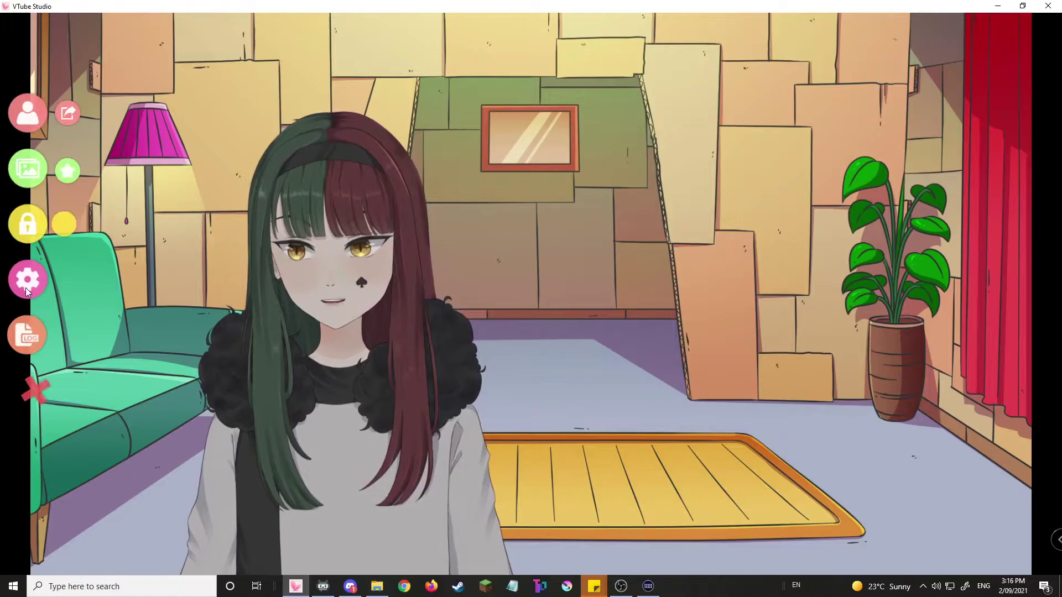
pyautogui.click(12, 280)
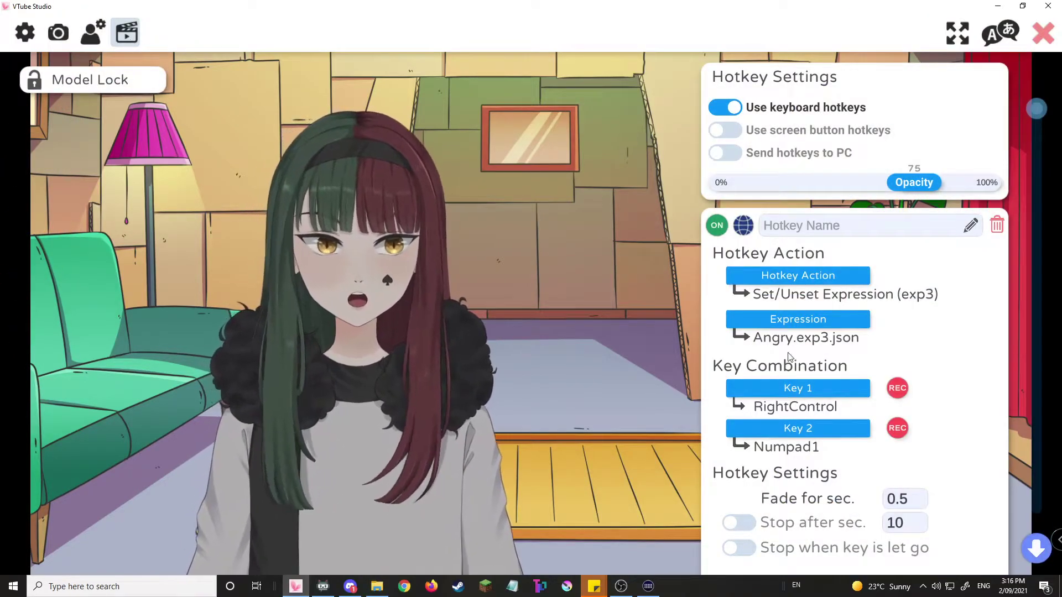
pyautogui.scroll(-5, 829, 332)
pyautogui.scroll(2, 783, 204)
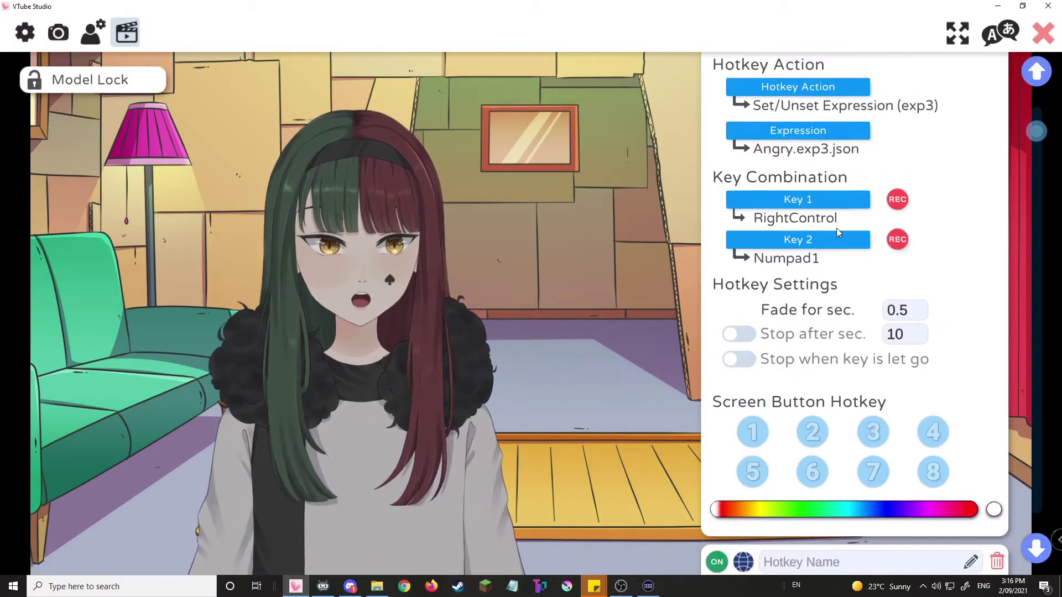
pyautogui.scroll(-4, 818, 282)
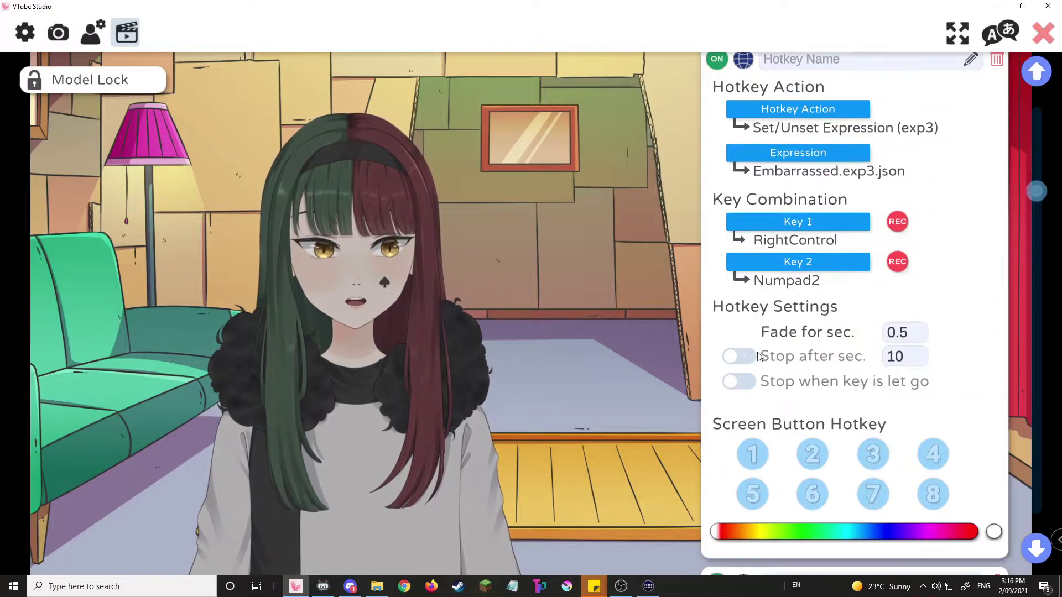
pyautogui.scroll(-1, 830, 309)
pyautogui.scroll(-4, 840, 314)
pyautogui.scroll(-3, 812, 353)
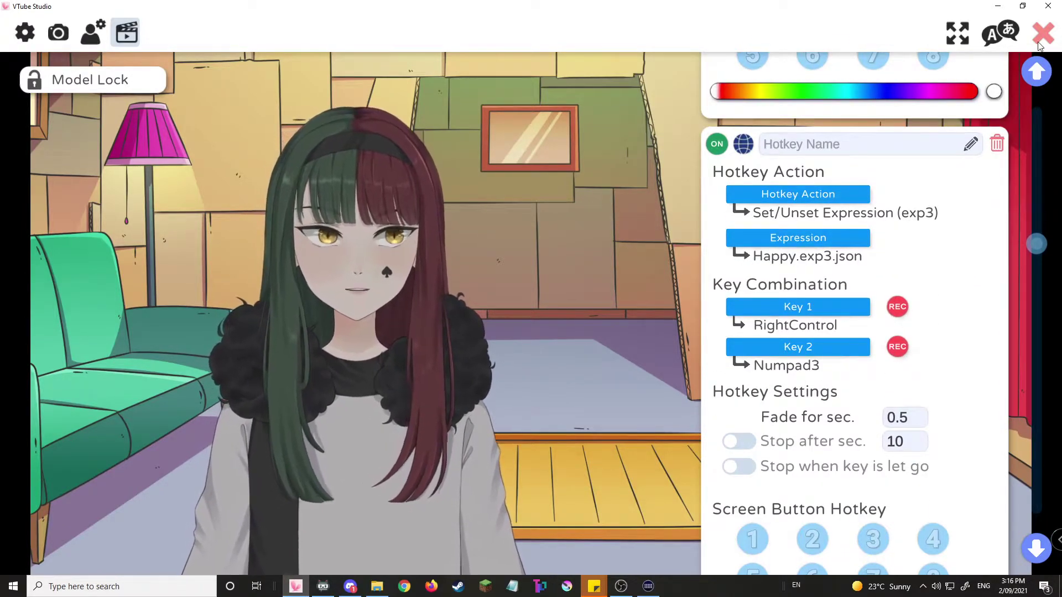
pyautogui.doubleClick(600, 352)
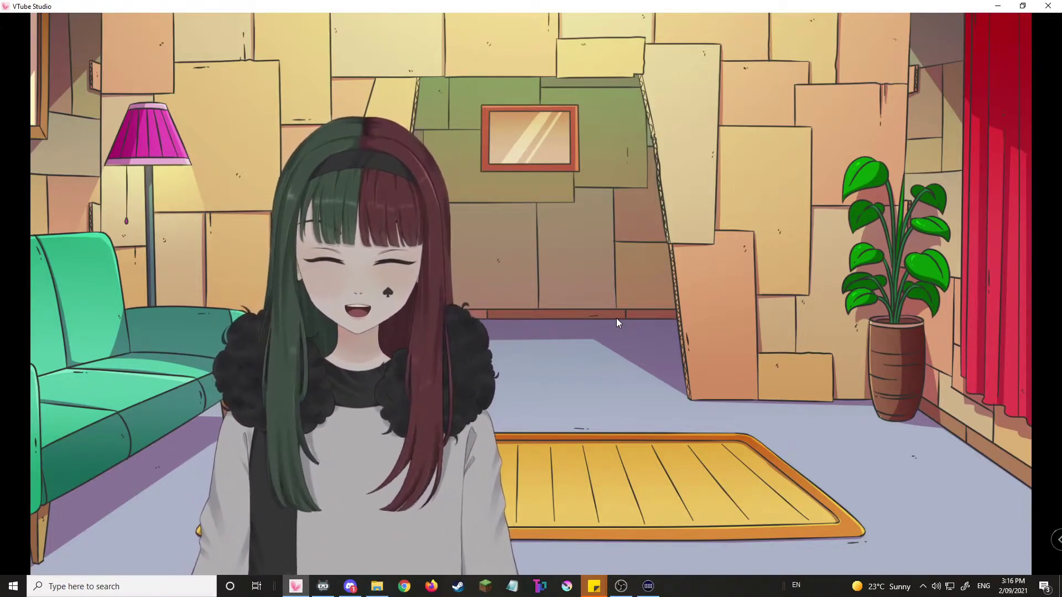
# Back in Stream Deck, re-record the hotkey step as R-Ctrl+Numpad 1
pyautogui.click(648, 586)
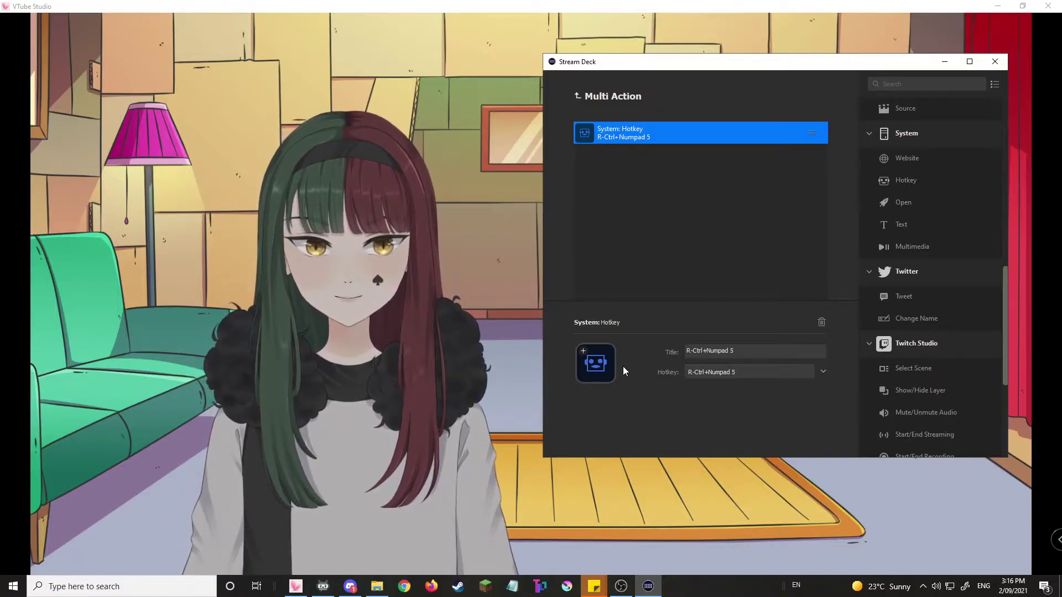
pyautogui.click(741, 376)
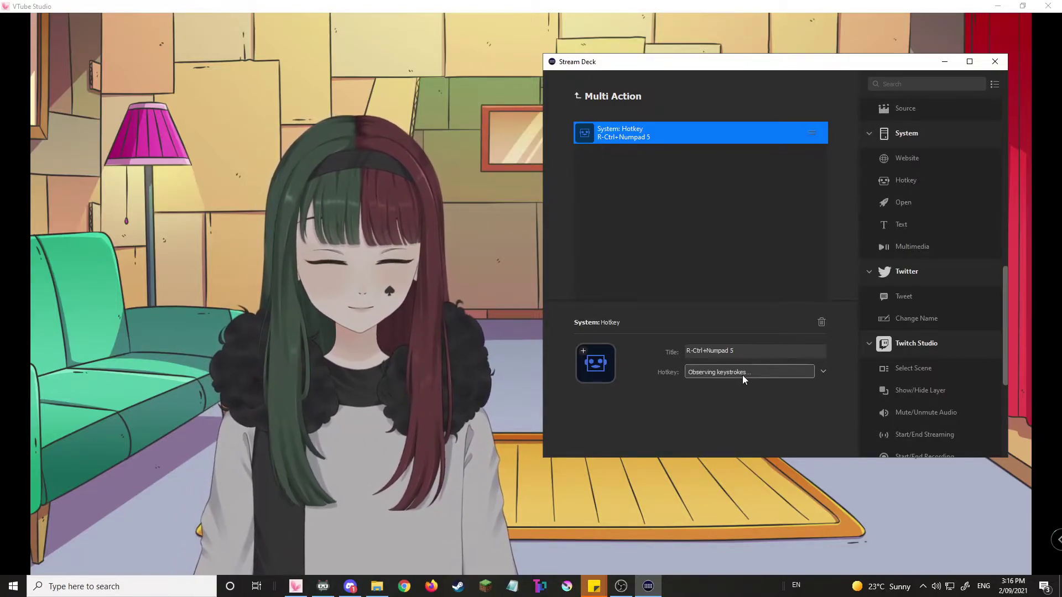
pyautogui.press('ctrl+KP_1')
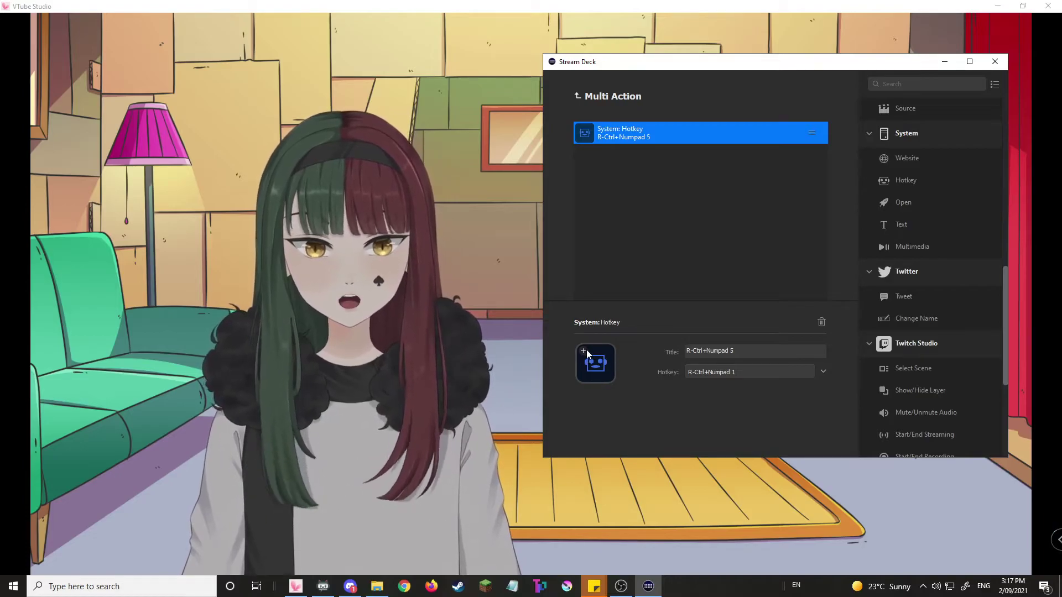
pyautogui.click(582, 232)
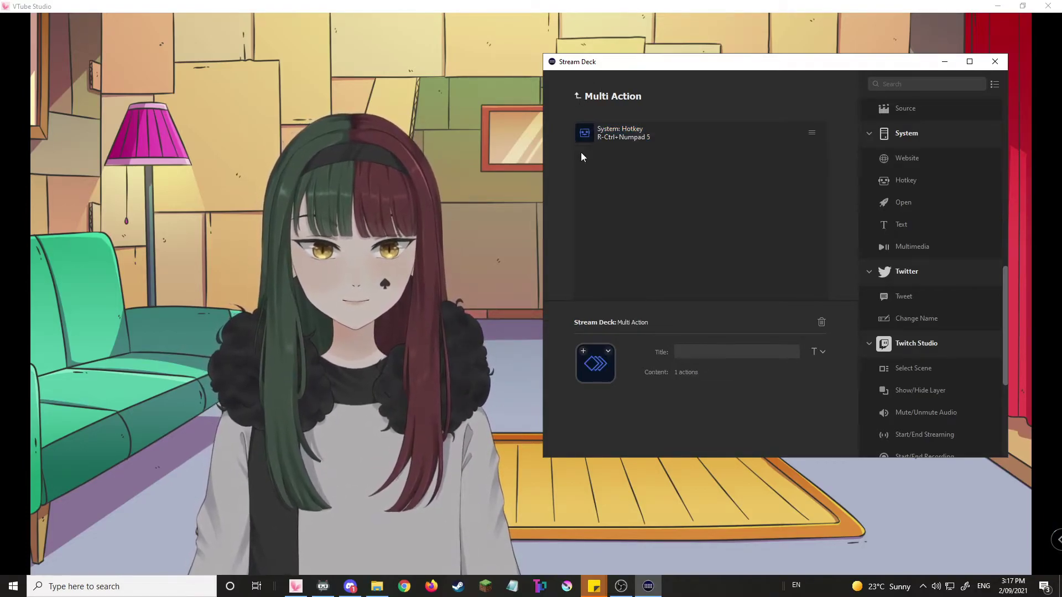
# Browse the key's Icon Library at a larger size, view the online Store, then close it
pyautogui.click(584, 353)
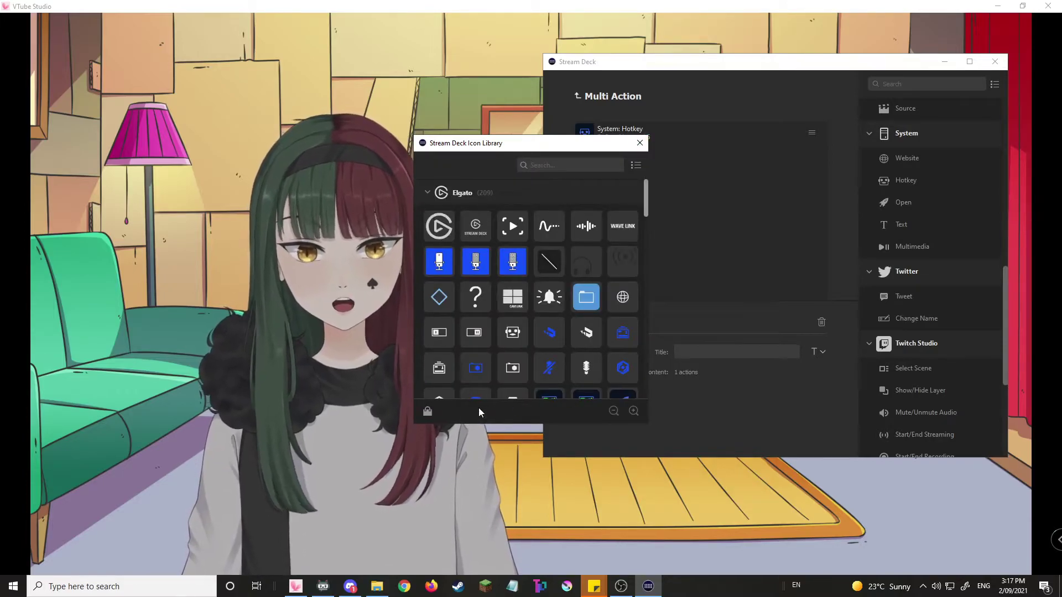
pyautogui.scroll(-15, 544, 237)
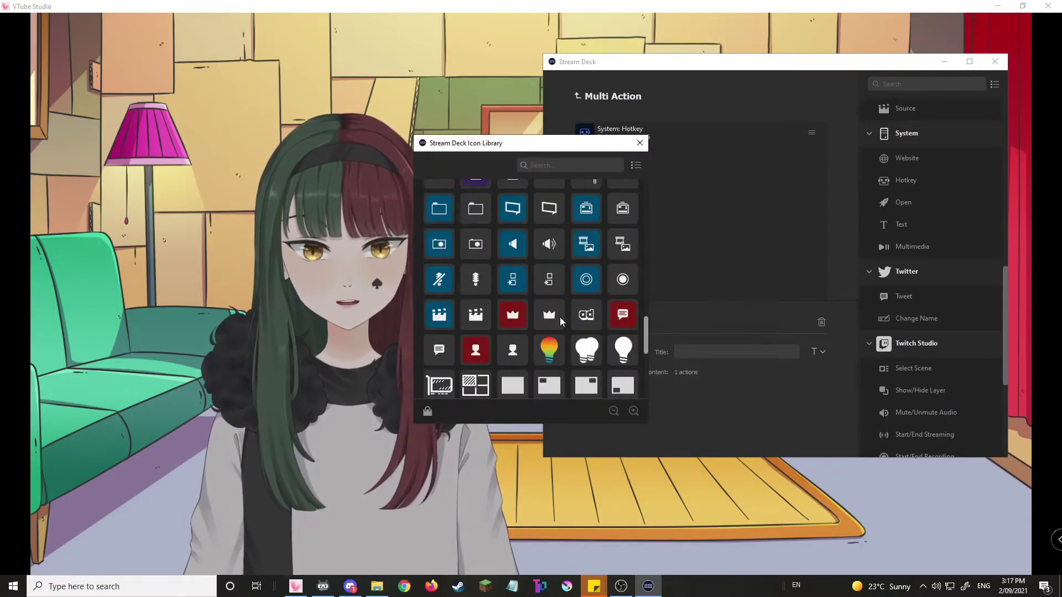
pyautogui.scroll(-3, 560, 317)
pyautogui.scroll(10, 572, 297)
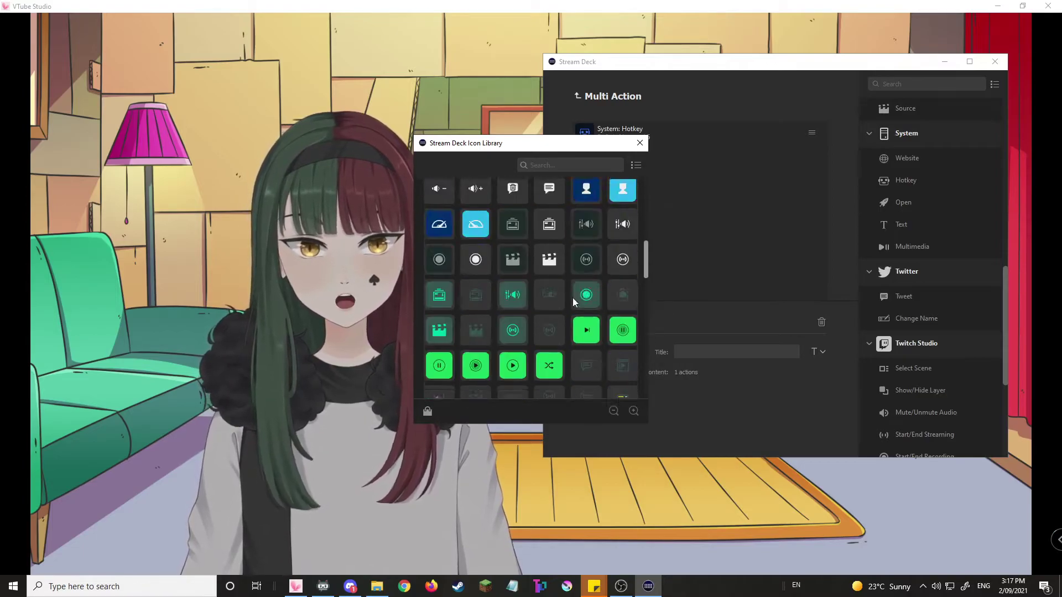
pyautogui.scroll(5, 573, 298)
pyautogui.click(633, 411)
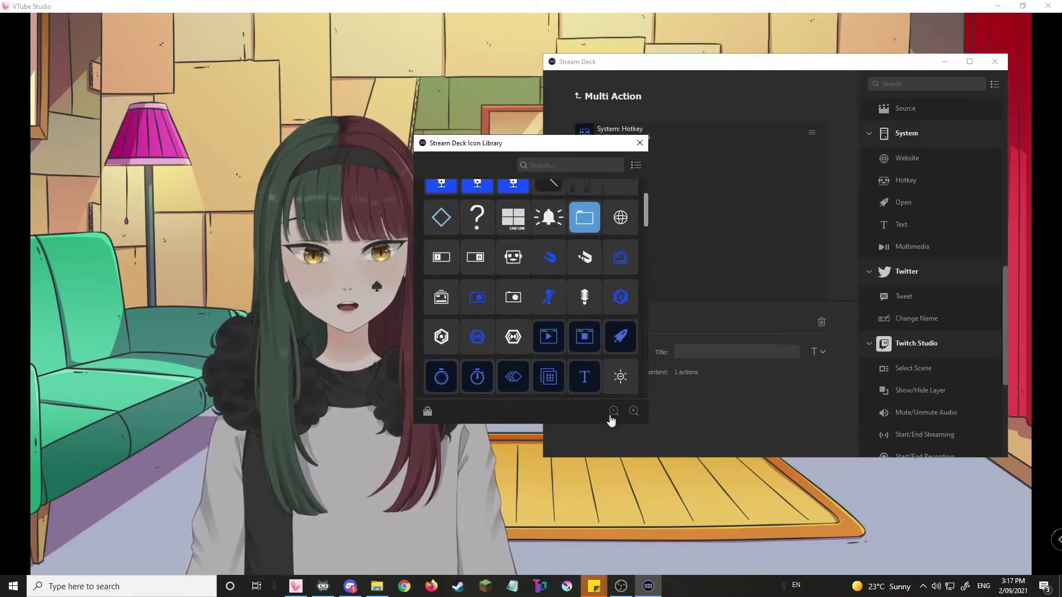
pyautogui.click(427, 412)
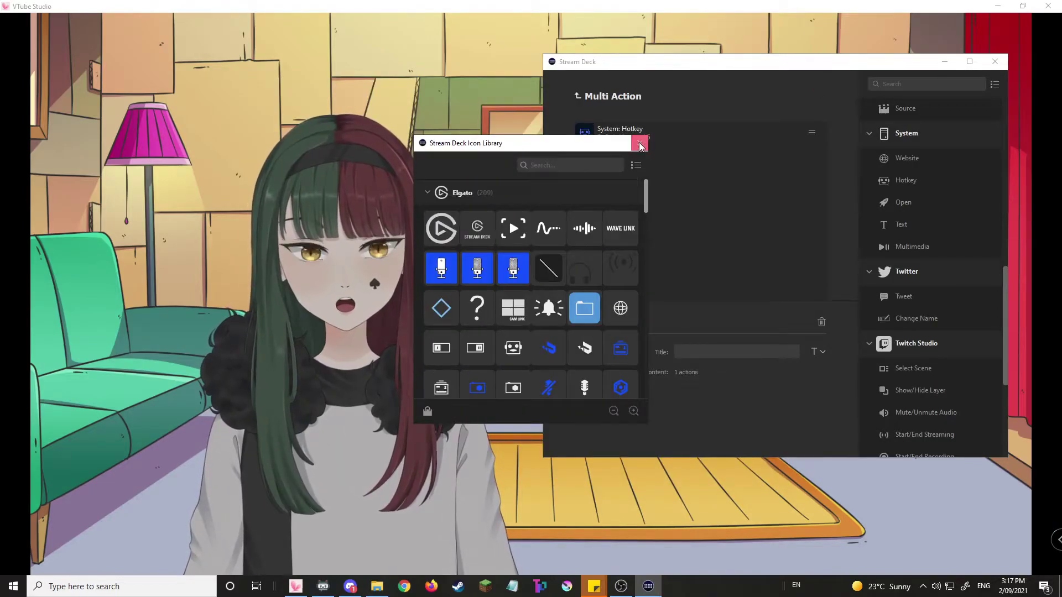
pyautogui.click(640, 144)
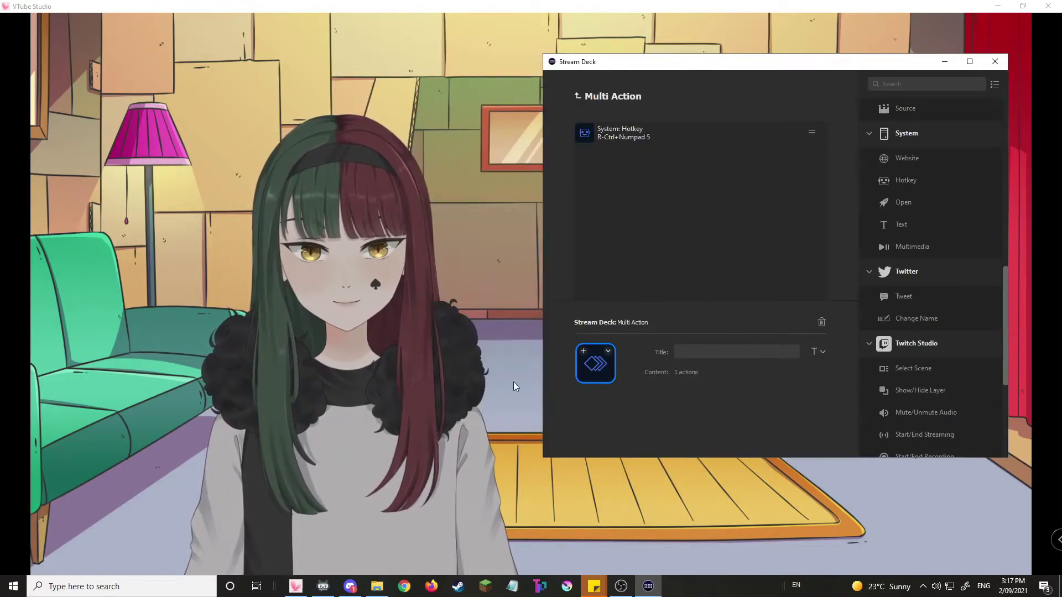
# Set the key icon from file using the Zenno star eye image
pyautogui.click(608, 351)
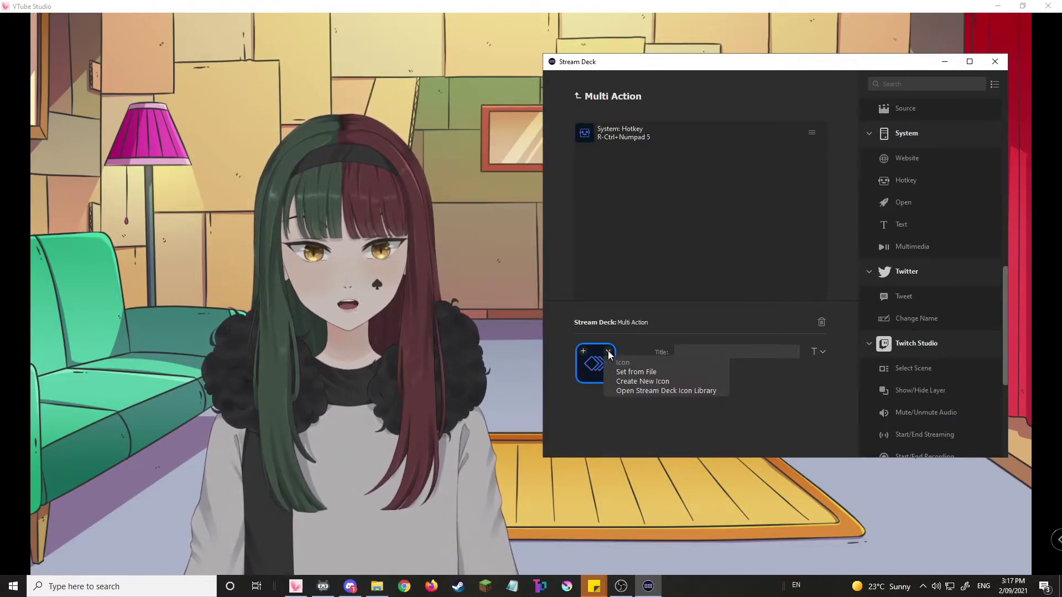
pyautogui.click(630, 373)
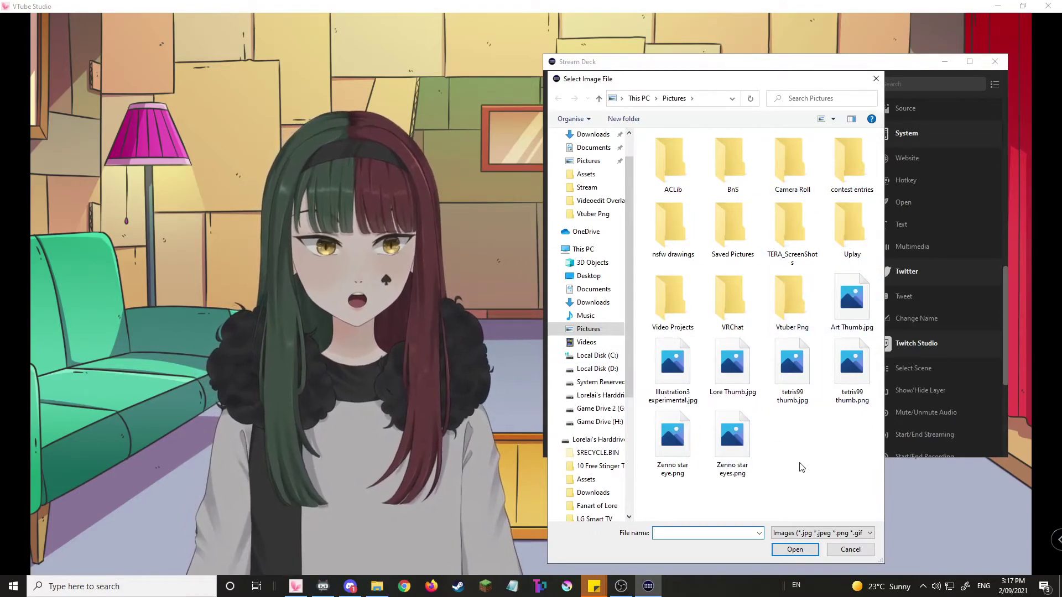
pyautogui.doubleClick(694, 449)
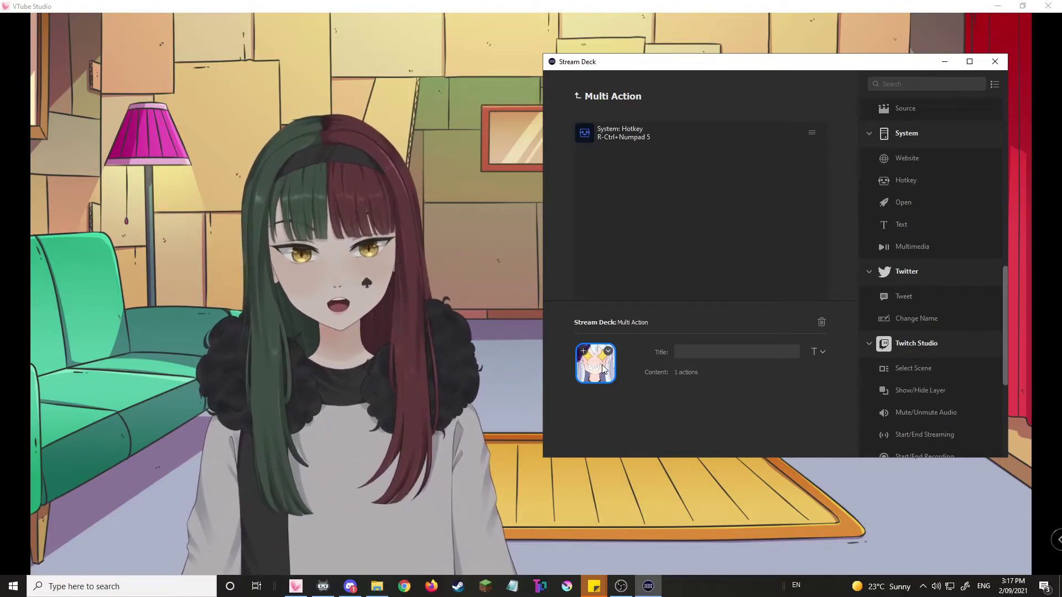
# Return to the key grid and delete the first key's action on Page2
pyautogui.click(577, 98)
pyautogui.click(592, 153)
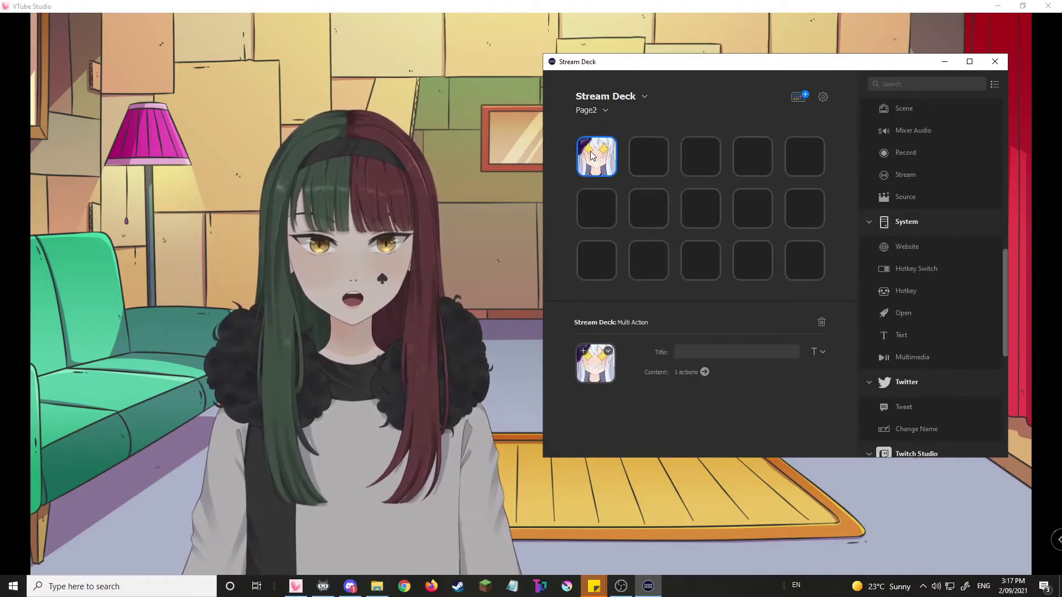
pyautogui.press('Delete')
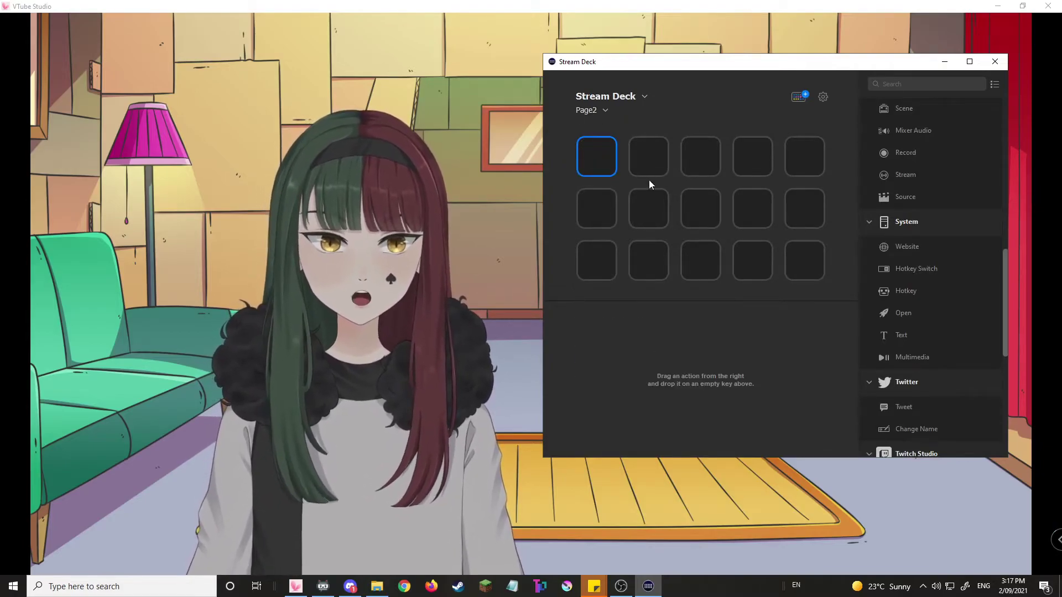
# In the Vtubing profile, open Disc.Mute's mute hotkey step (R-Ctrl+Numpad 9)
pyautogui.click(605, 147)
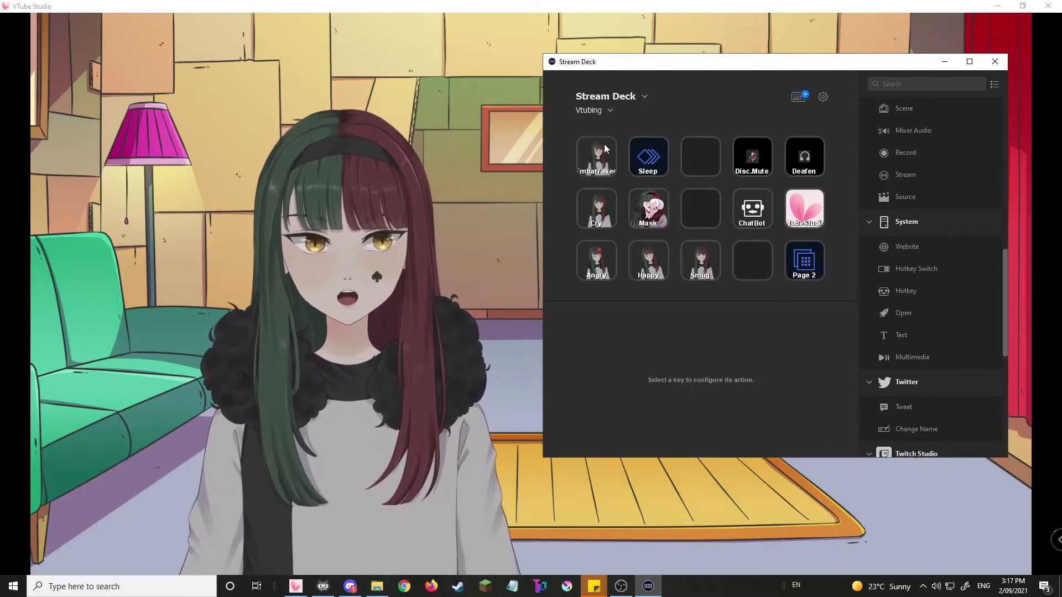
pyautogui.doubleClick(753, 161)
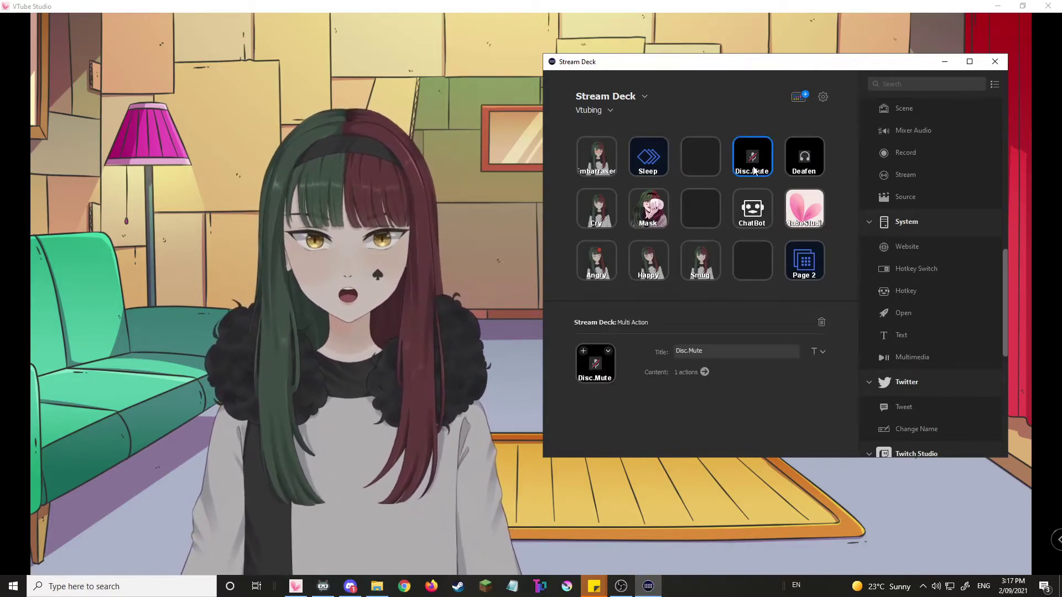
pyautogui.click(628, 137)
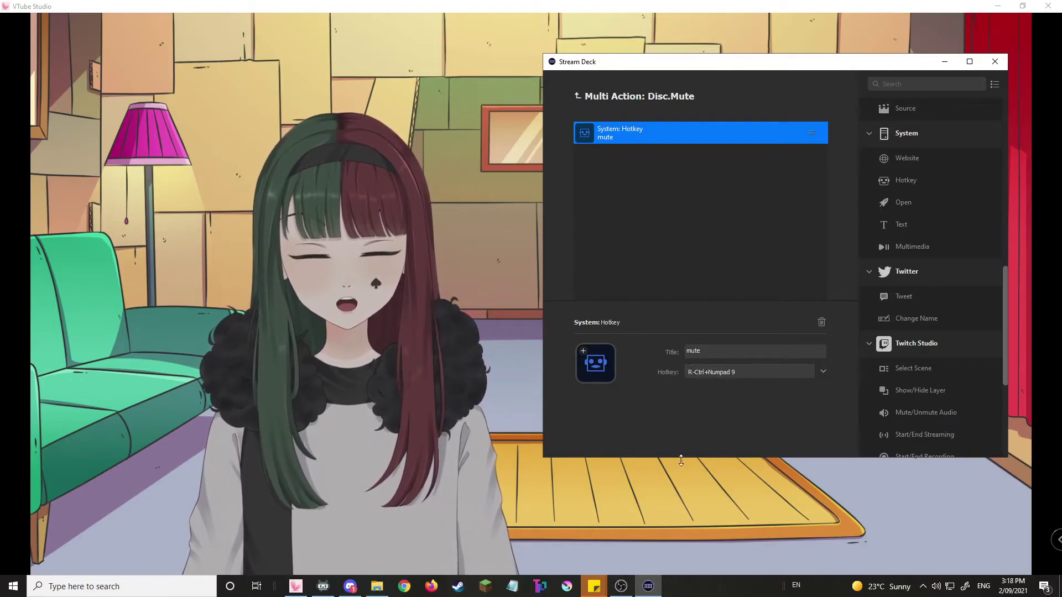
# Review Discord's Toggle Mute and Toggle Deafen keybinds under Voice and Video, then close Discord
pyautogui.click(350, 587)
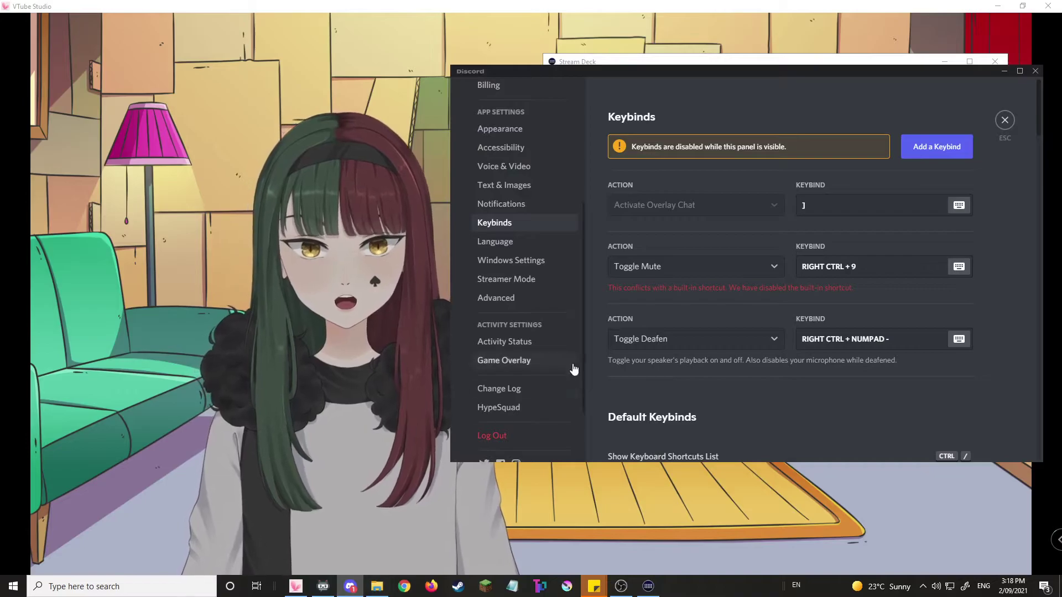
pyautogui.scroll(-15, 794, 334)
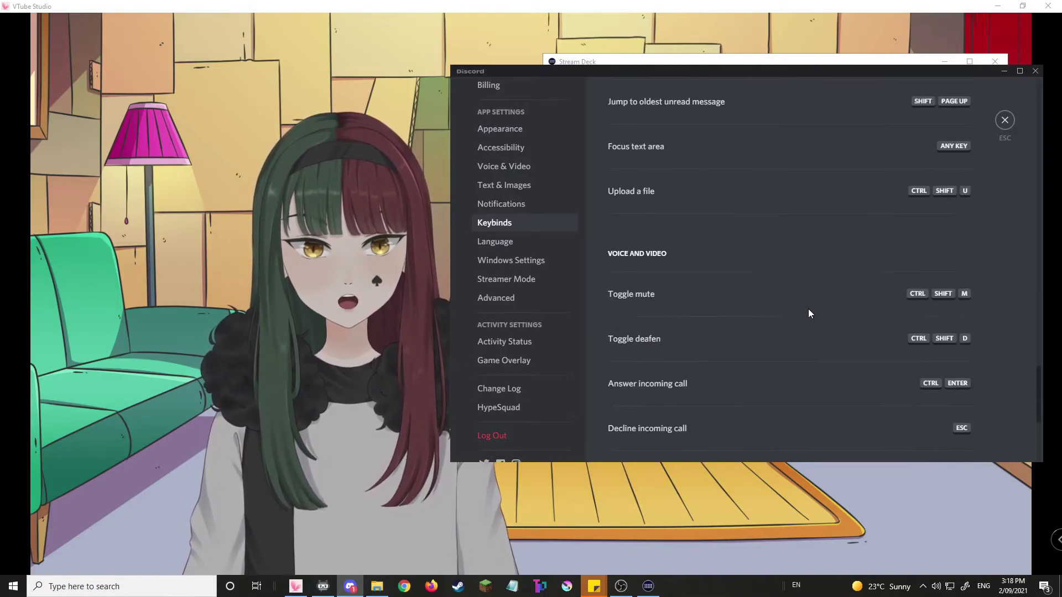
pyautogui.scroll(-2, 802, 320)
pyautogui.scroll(5, 796, 332)
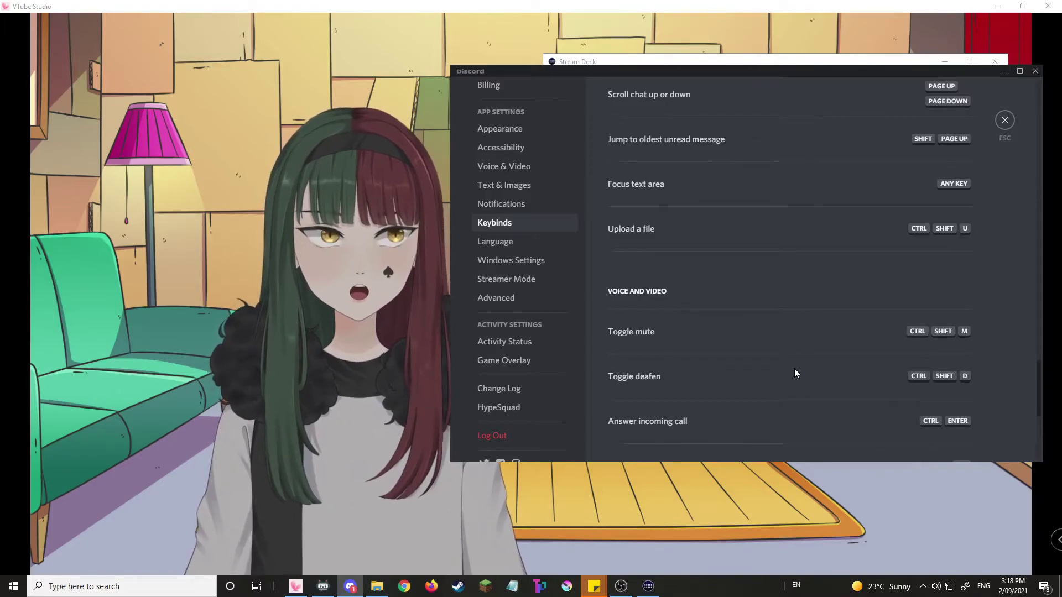
pyautogui.scroll(15, 785, 354)
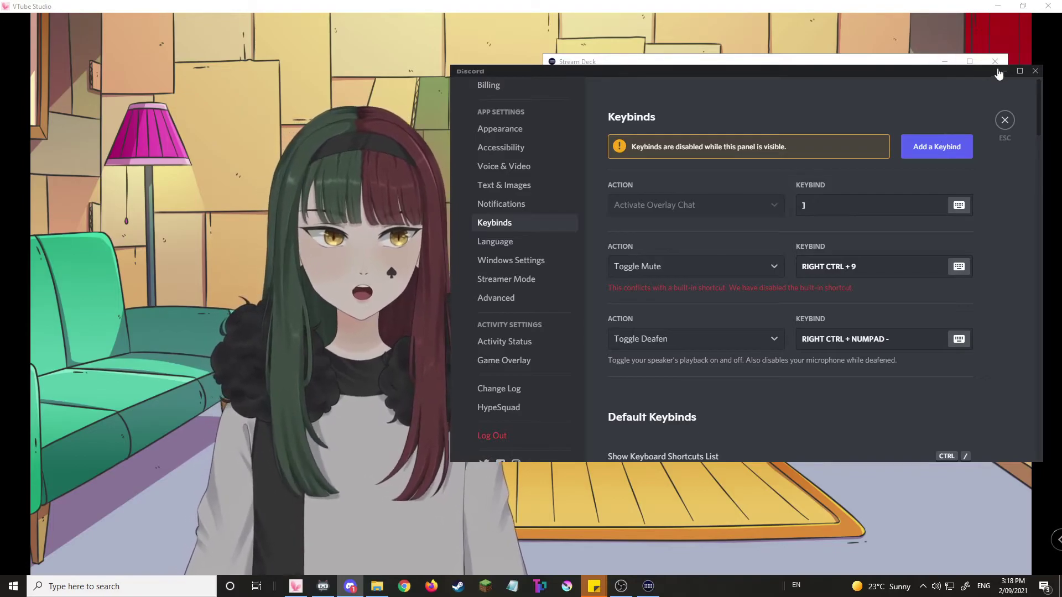
pyautogui.click(1034, 71)
# Return to the Vtubing key grid and move OBS and Stream Deck to taskbar positions three and four
pyautogui.click(660, 150)
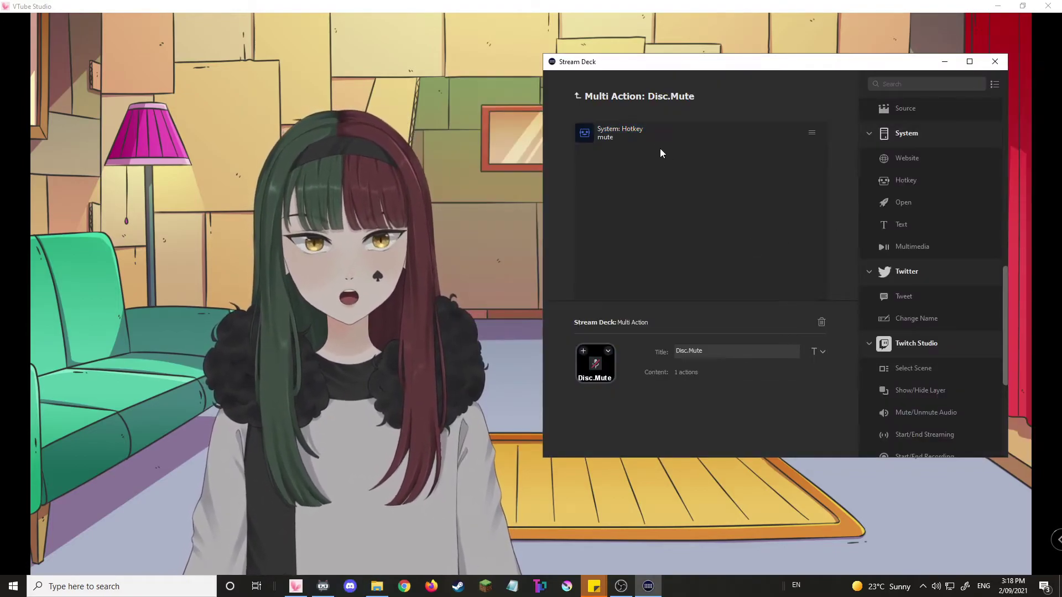
pyautogui.click(574, 95)
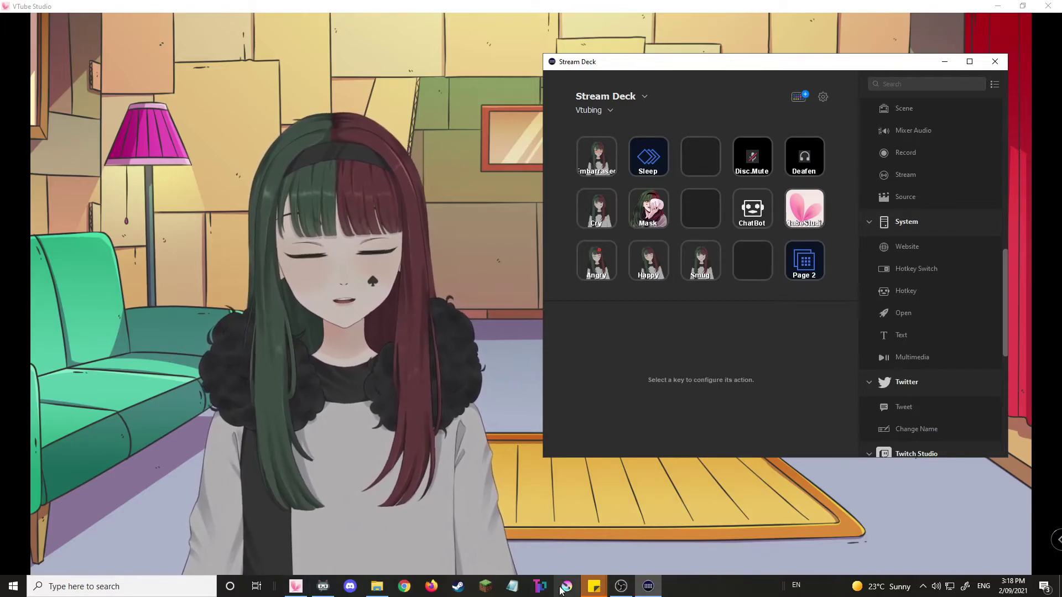
pyautogui.moveTo(621, 587); pyautogui.dragTo(356, 590)
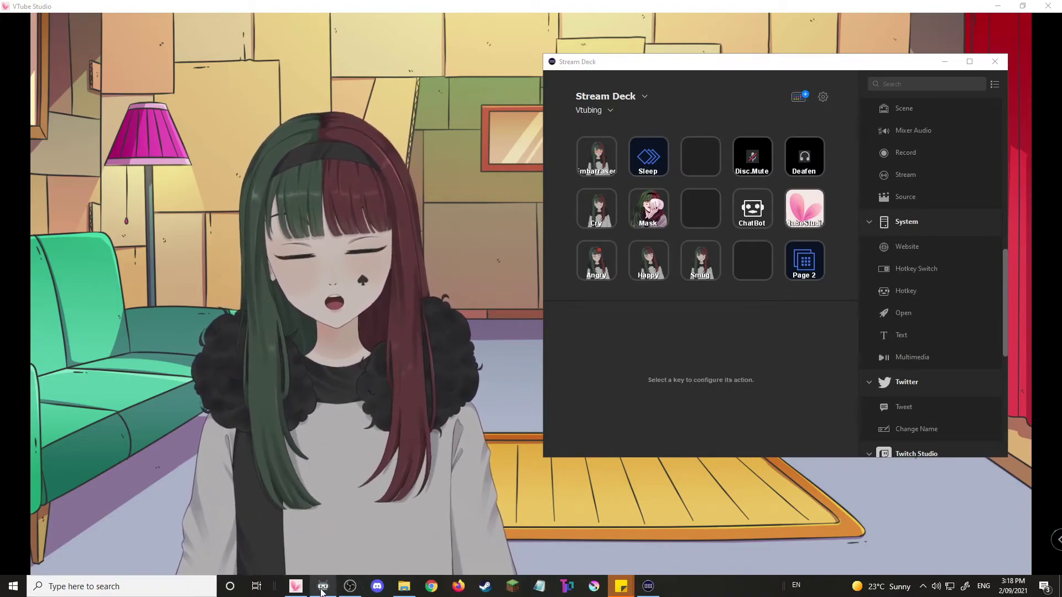
pyautogui.moveTo(322, 591)
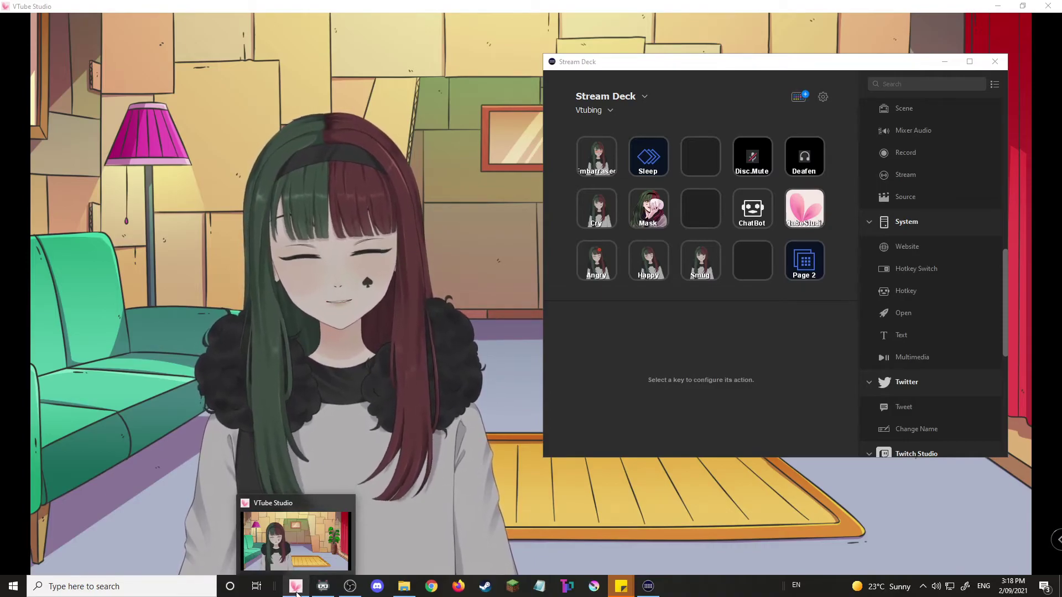
pyautogui.moveTo(648, 586); pyautogui.dragTo(377, 587)
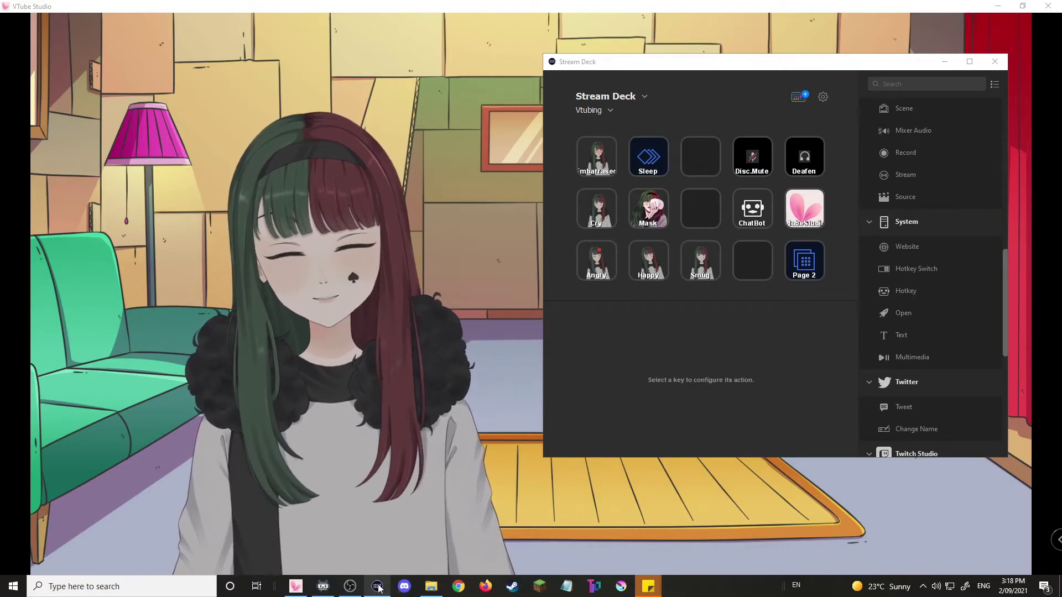
pyautogui.moveTo(379, 589)
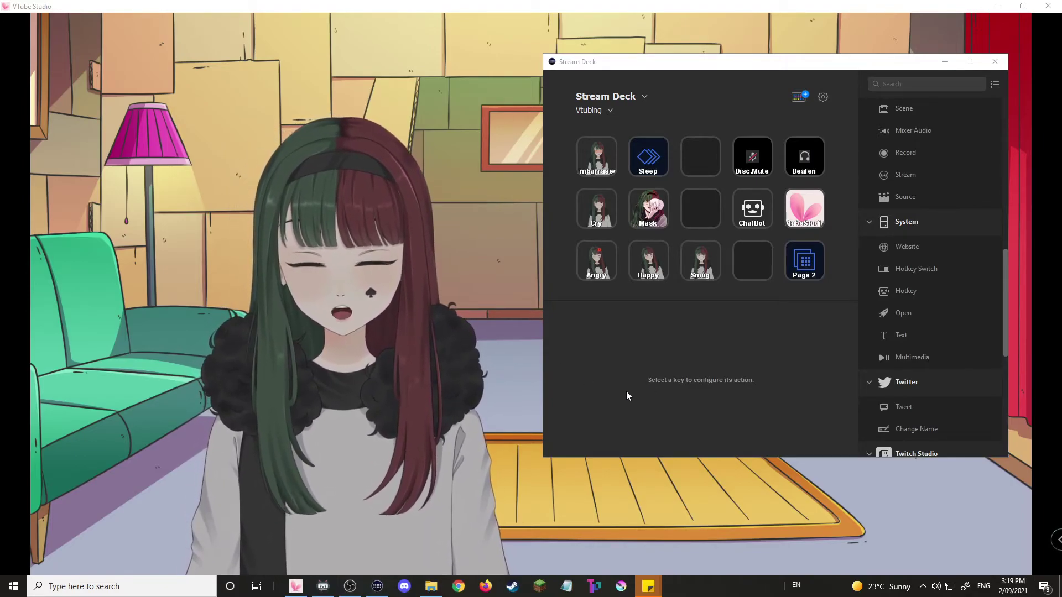
pyautogui.hotkey('alt', 'Tab')
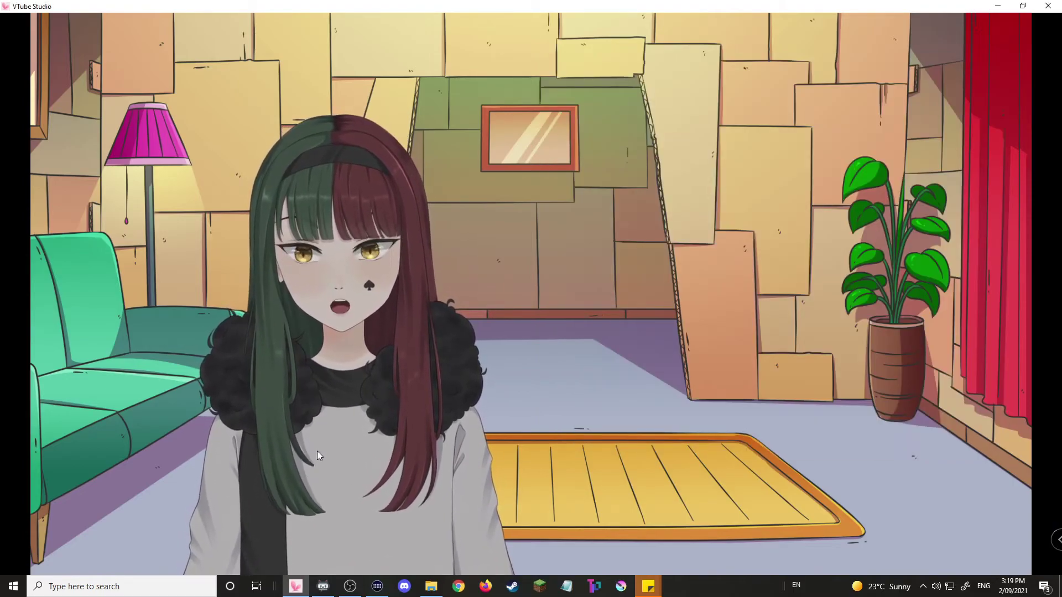
pyautogui.moveTo(299, 591)
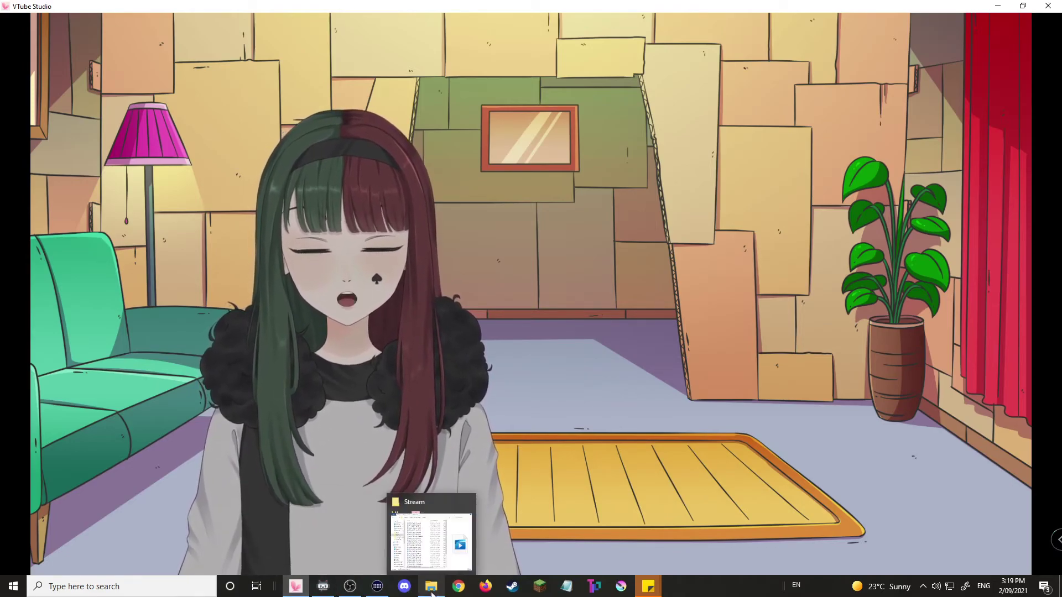
# Bring Stream Deck back and review the Disc.Mute key's mute hotkey step
pyautogui.click(377, 587)
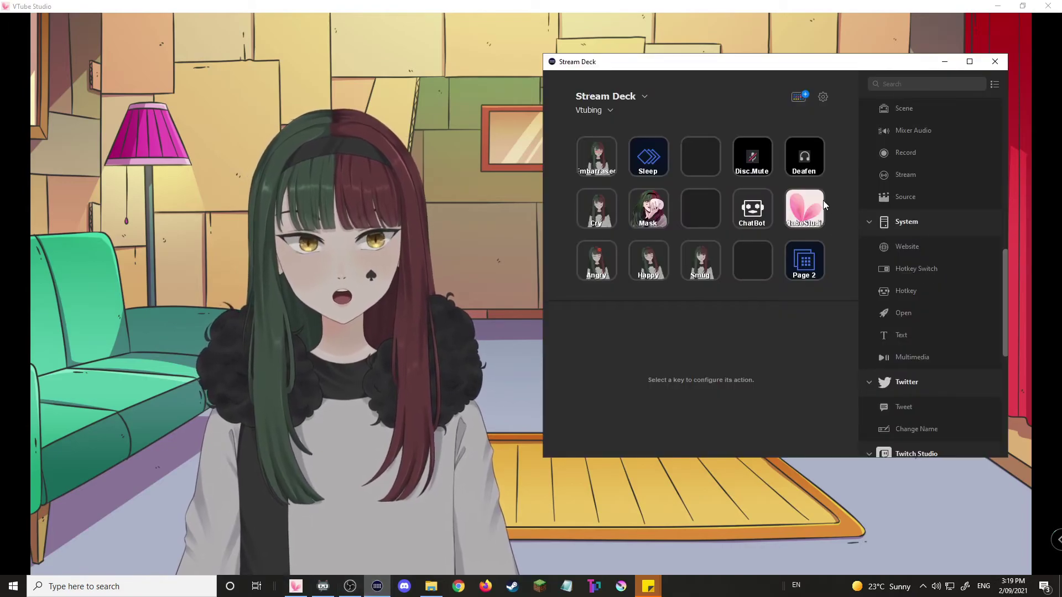
pyautogui.doubleClick(749, 159)
pyautogui.click(634, 131)
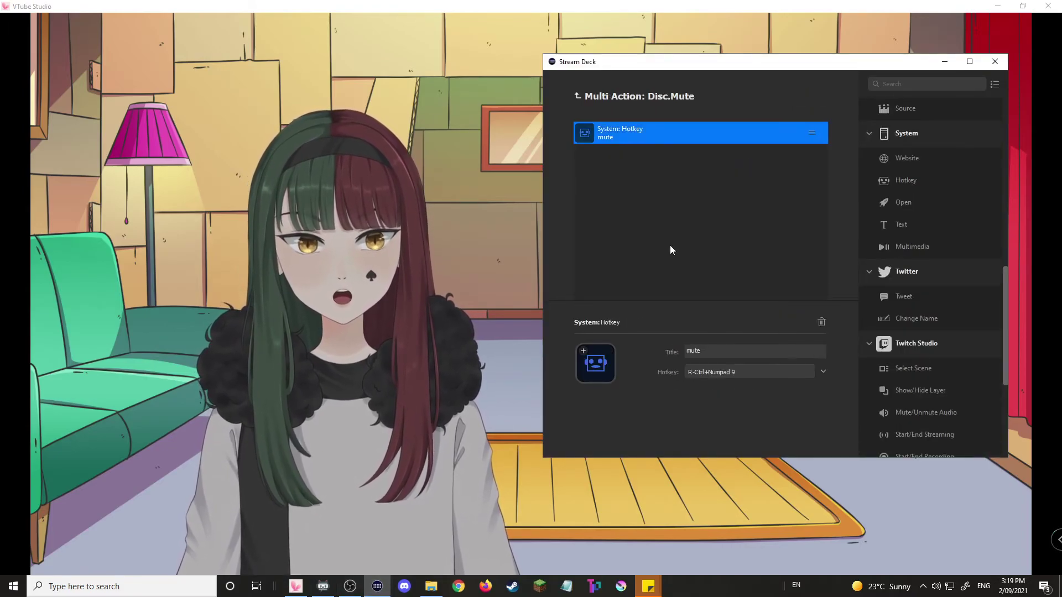
pyautogui.click(578, 96)
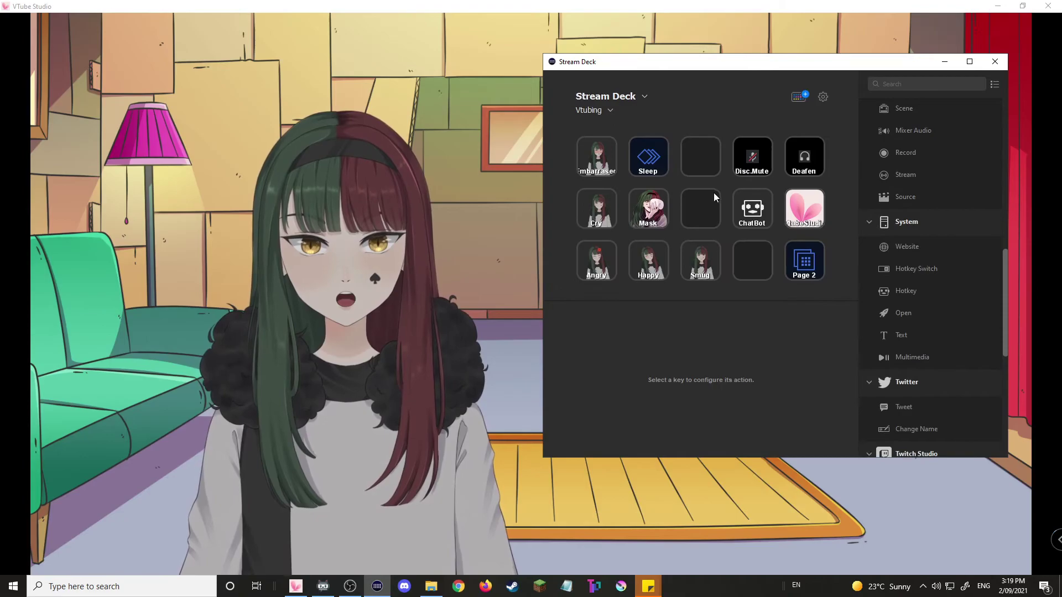
# Review the ChatBot key's Win+2 hotkey step and return to the key grid
pyautogui.doubleClick(763, 212)
pyautogui.click(619, 141)
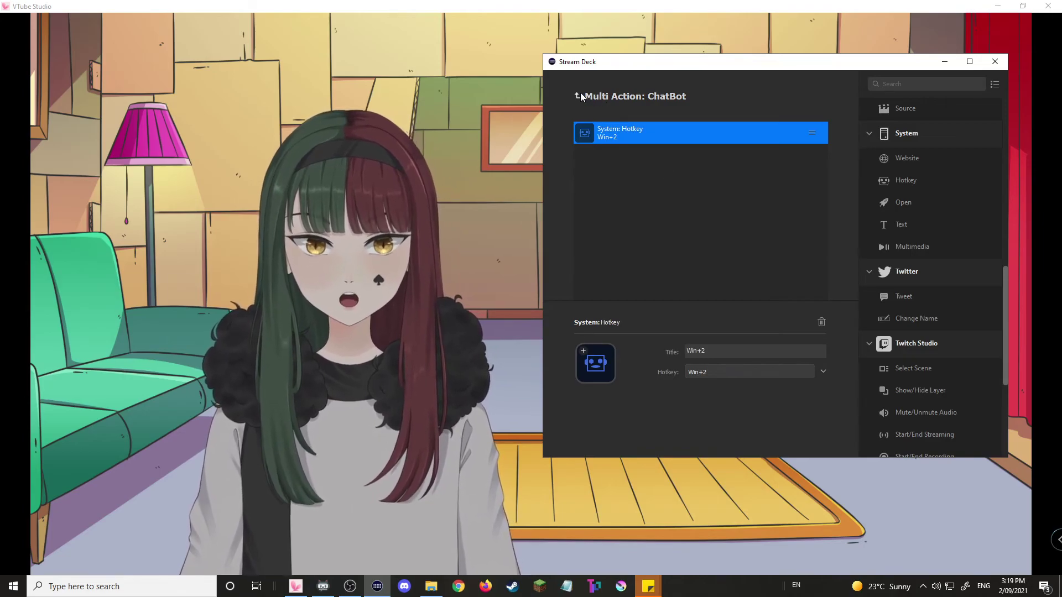
pyautogui.click(578, 97)
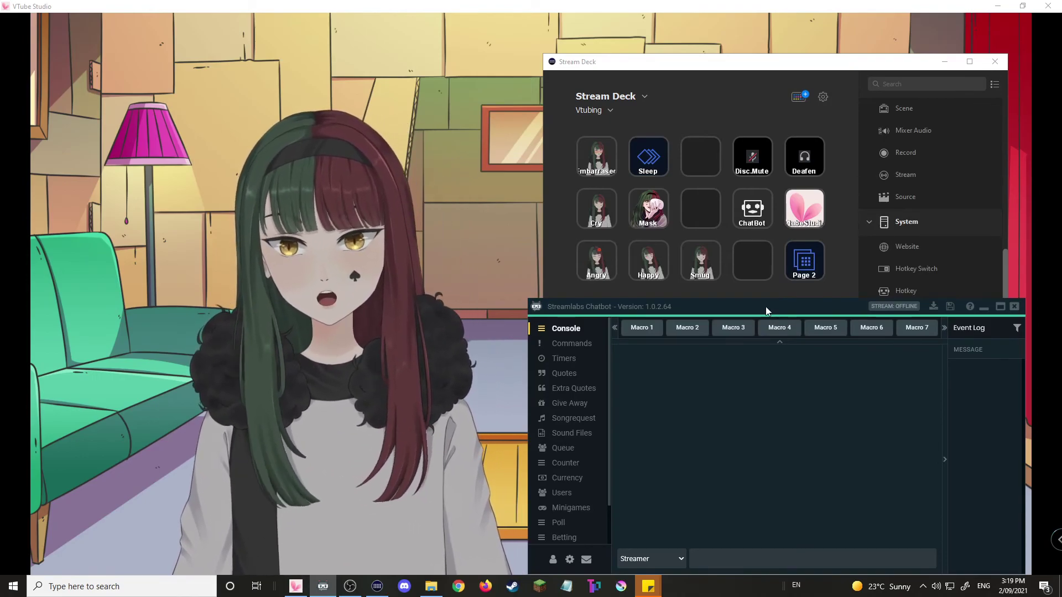
# Minimize VTube Studio to the desktop and restore it from the taskbar
pyautogui.click(699, 6)
pyautogui.press('super+Down')
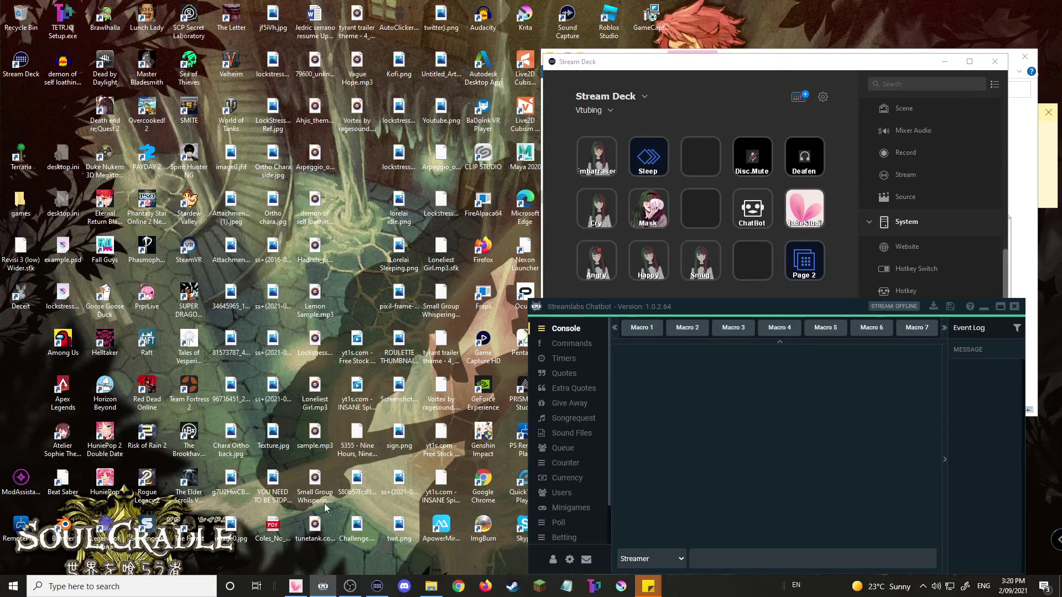
pyautogui.click(304, 590)
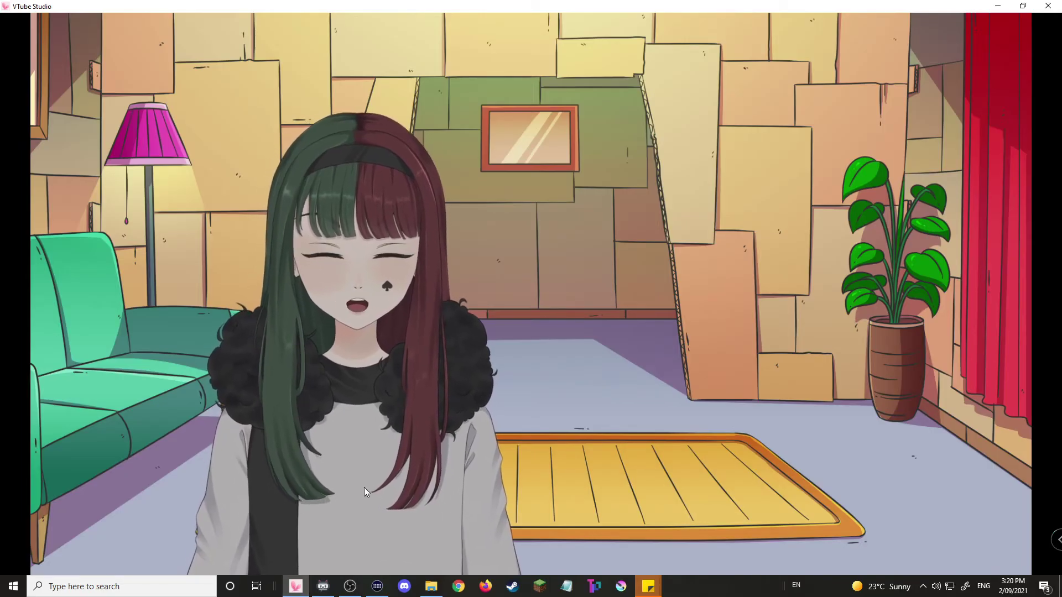
# Switch to Streamlabs Chatbot and close it, confirming the exit warning
pyautogui.hotkey('alt', 'Tab')
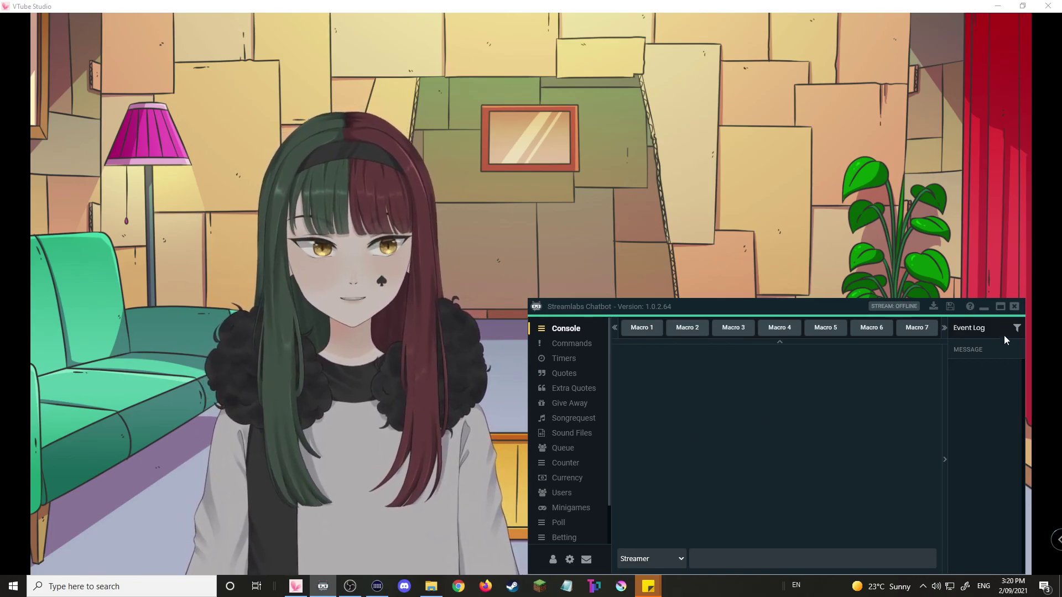
pyautogui.click(1014, 307)
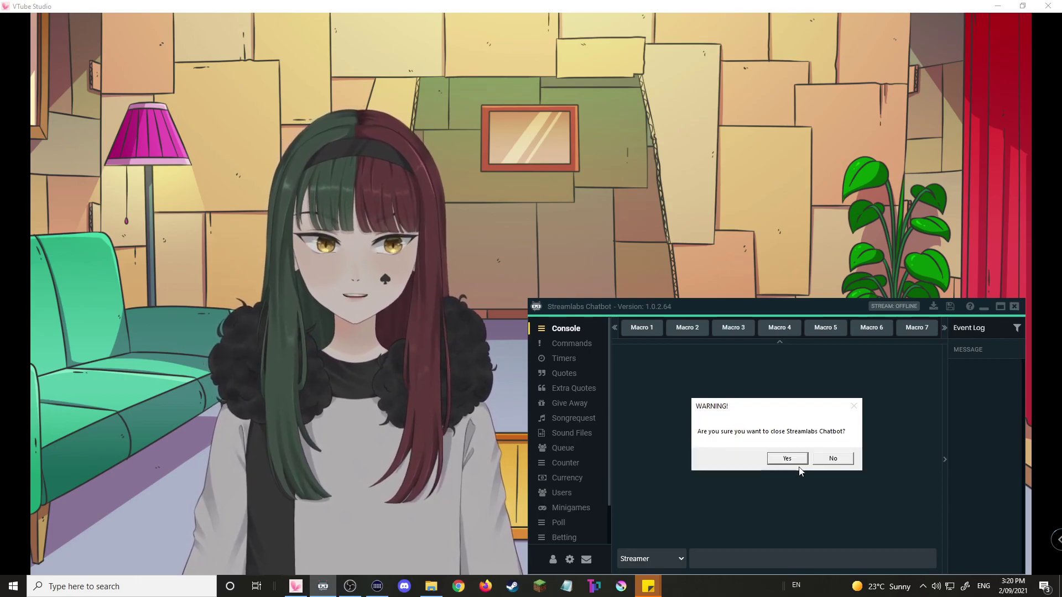
pyautogui.click(788, 459)
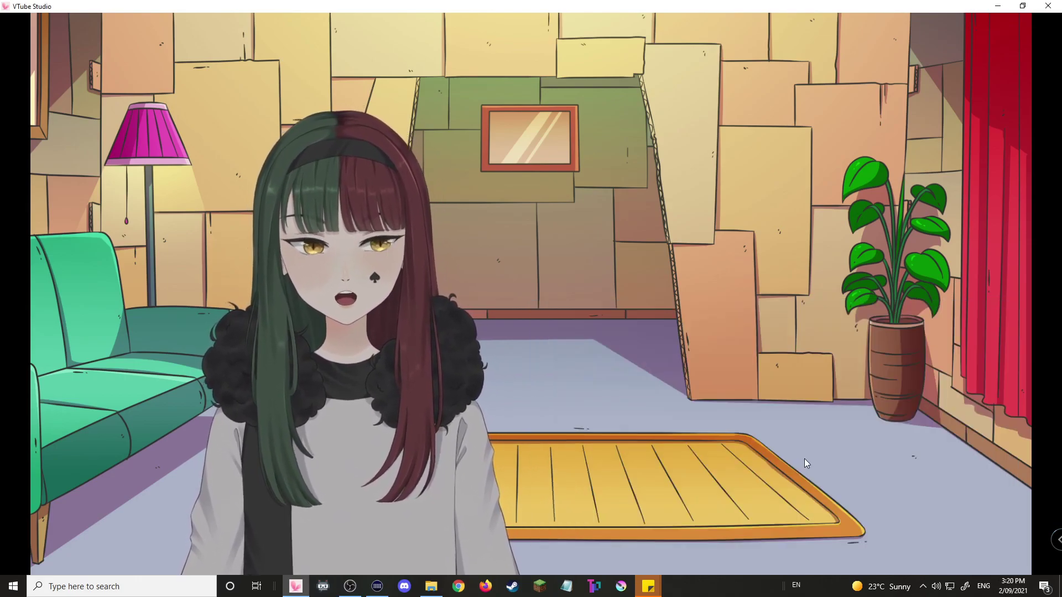